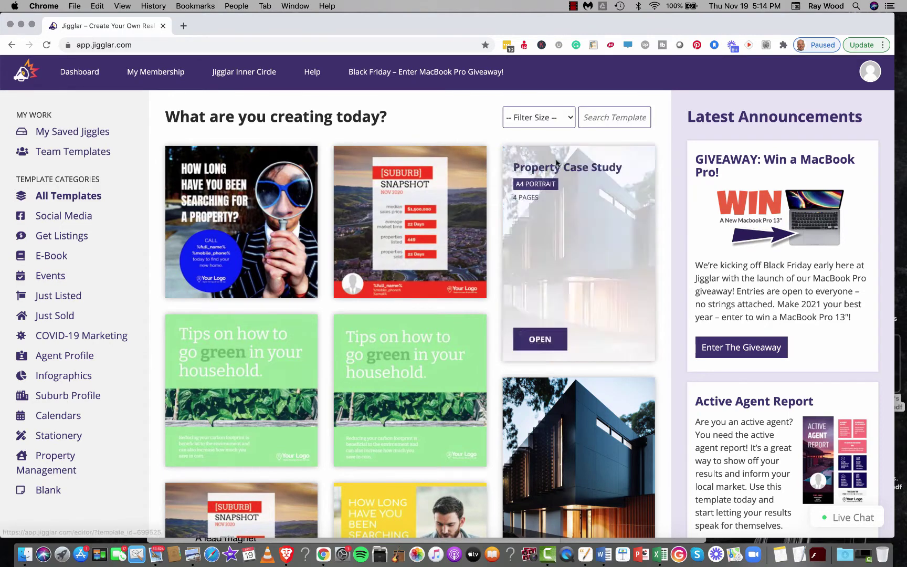
- Search the templates for "checklist" with no size filter applied
click(598, 116)
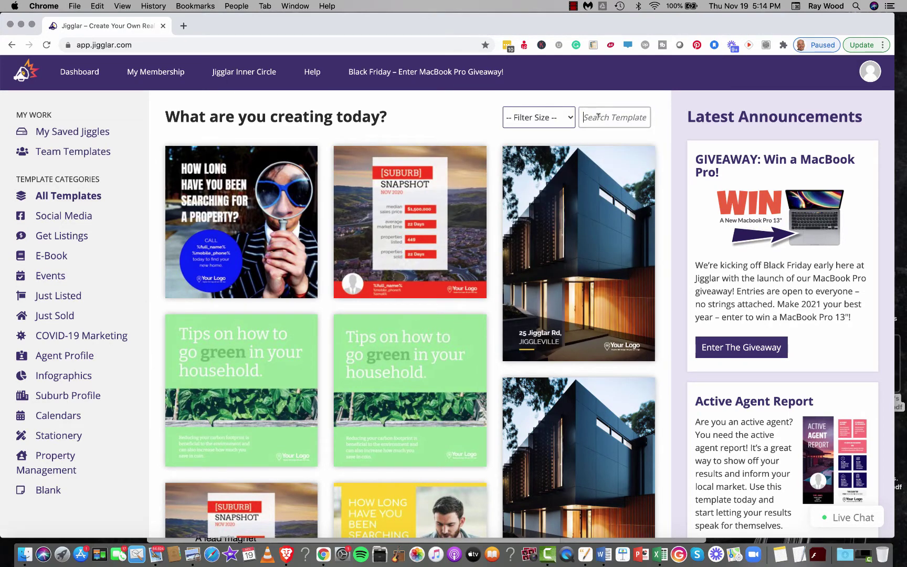
text(checklist)
click(568, 117)
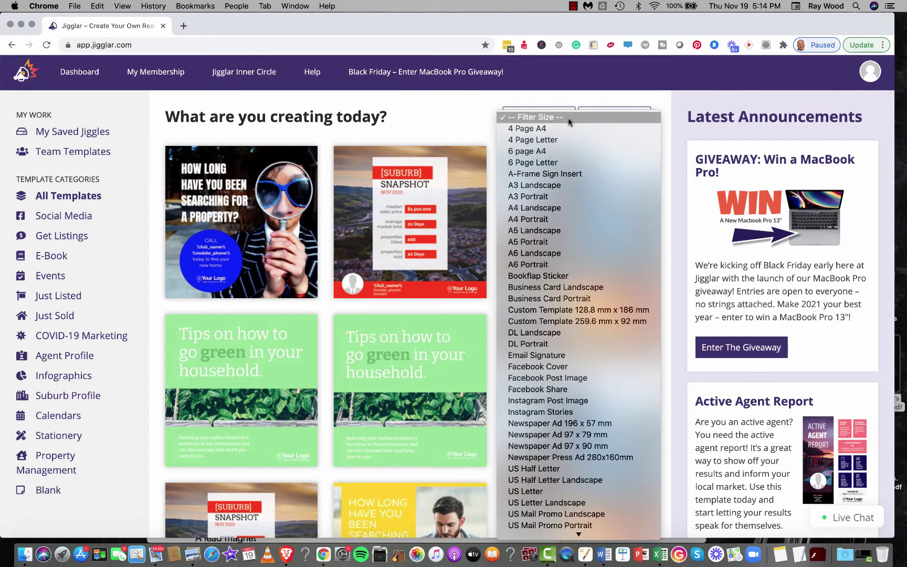
click(567, 117)
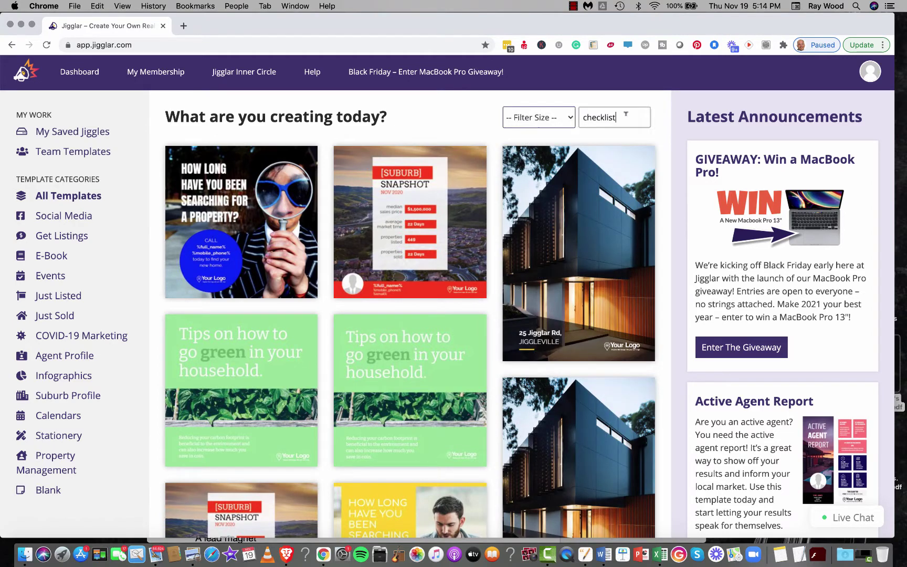
key(Return)
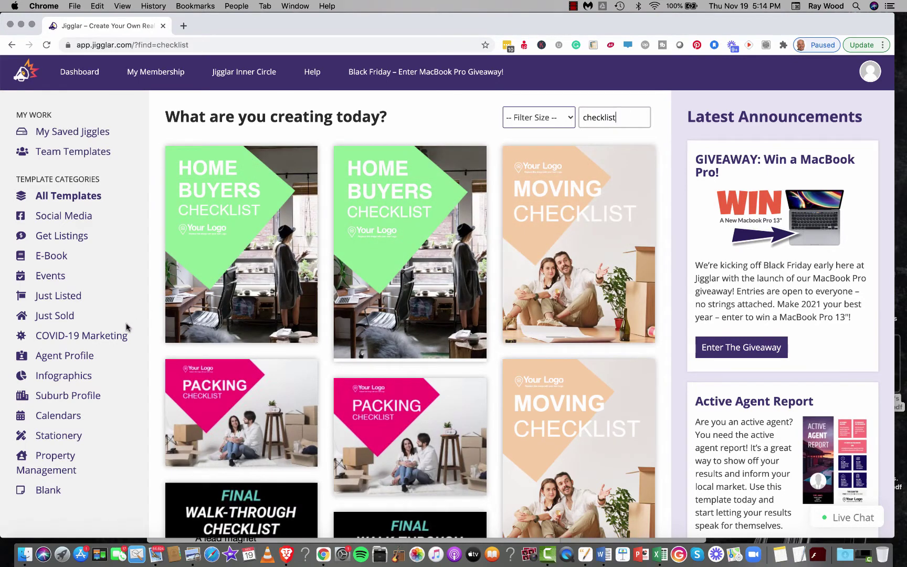
- Look through the checklist templates and open the A4 portrait Home Buyers Checklist for editing
mouse_move(233, 239)
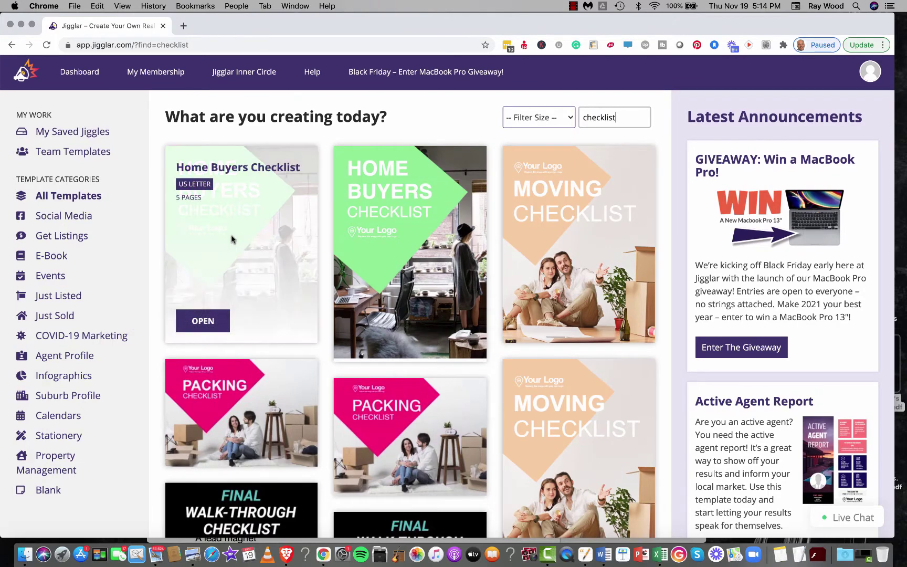
mouse_move(572, 220)
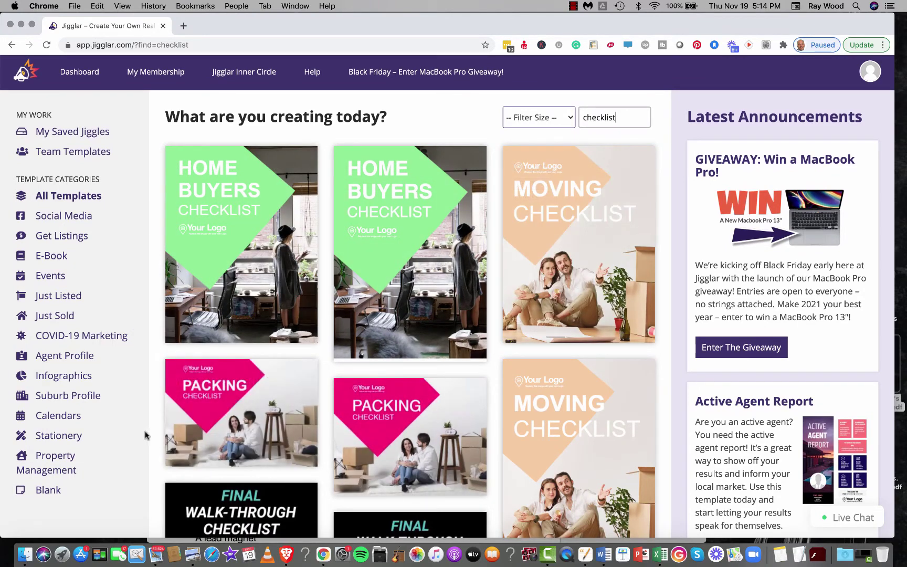
scroll(414, 302, down, 5)
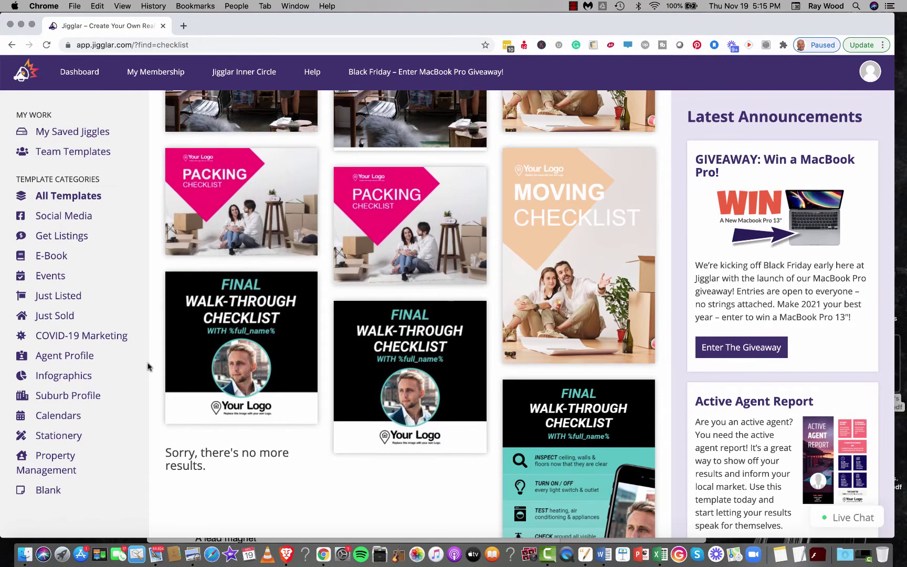
scroll(148, 367, down, 1)
scroll(563, 458, down, 3)
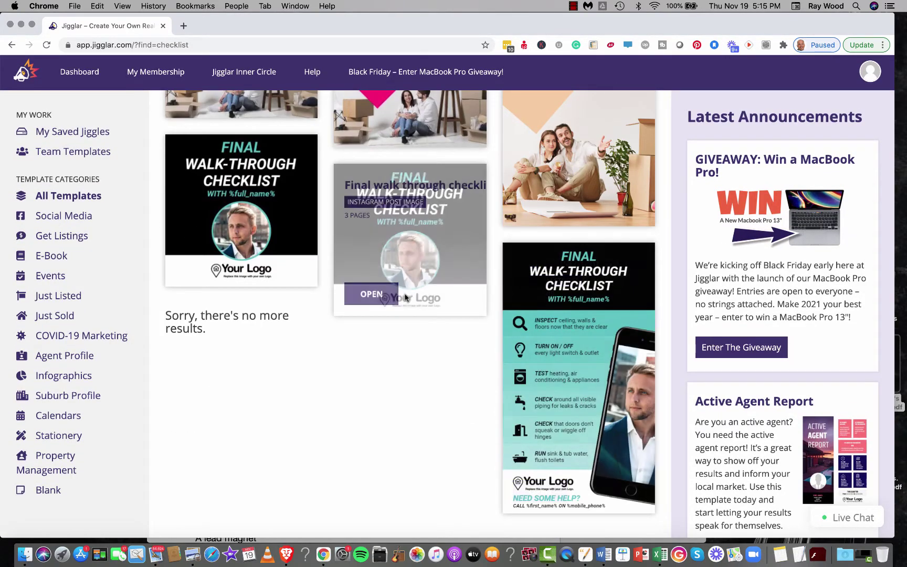
scroll(257, 232, up, 2)
scroll(258, 233, up, 5)
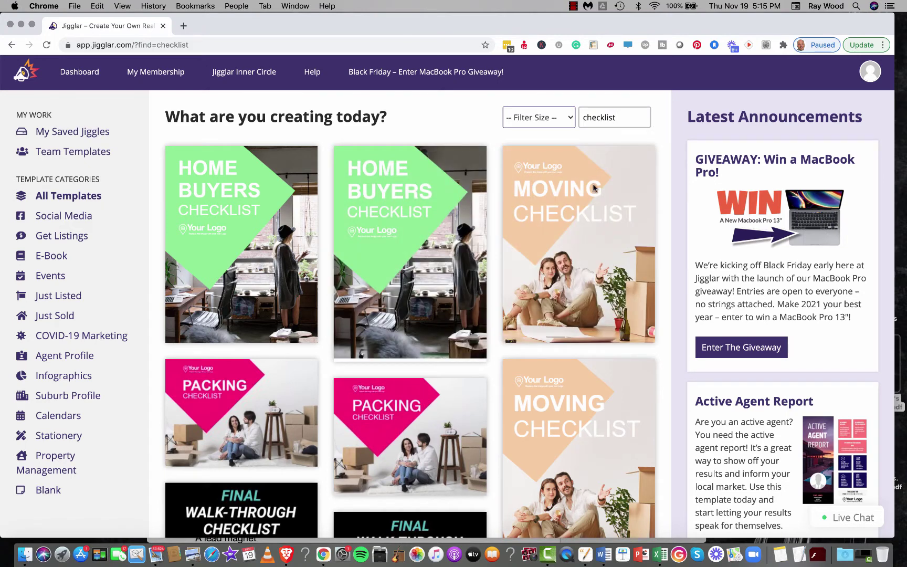
click(375, 336)
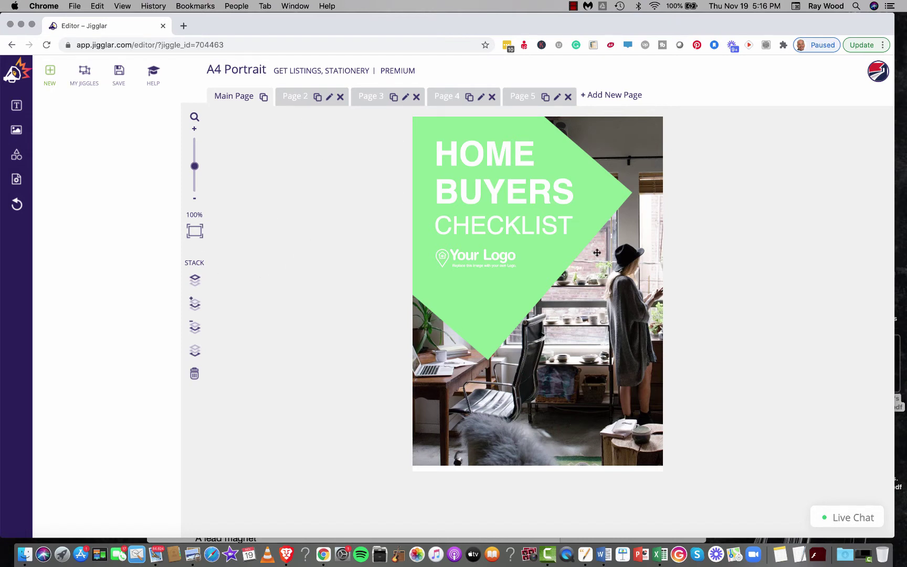
- Save the Home Buyers Checklist to "My Jiggles" under the name "test"
click(119, 73)
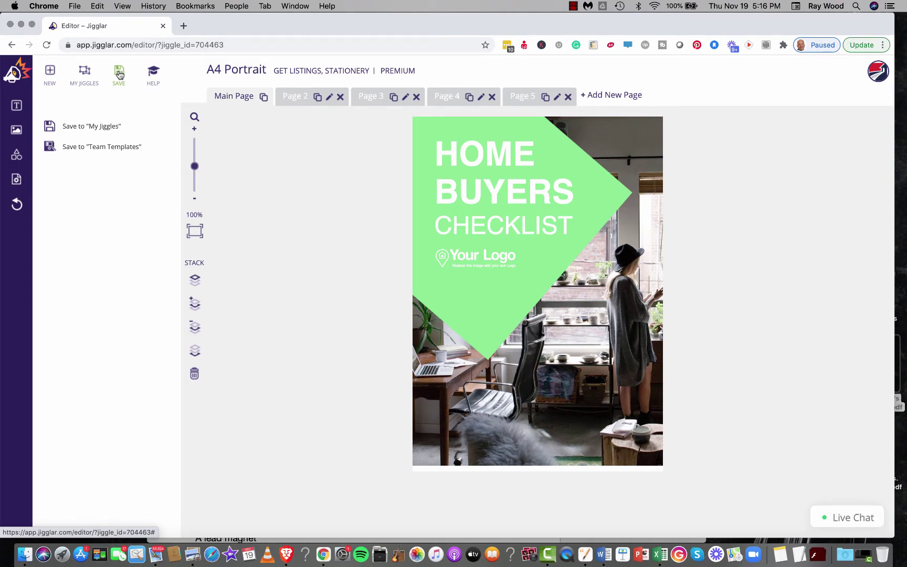
click(97, 126)
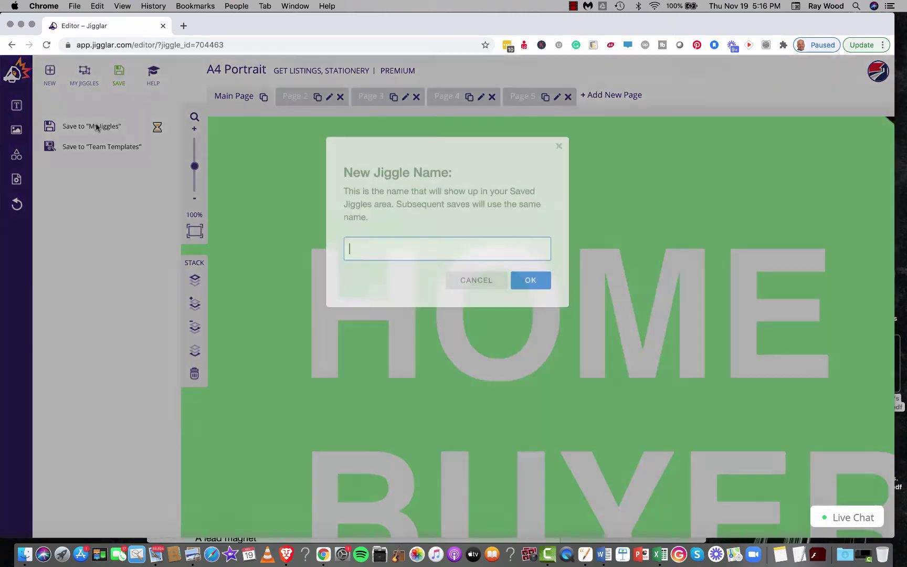
text(t)
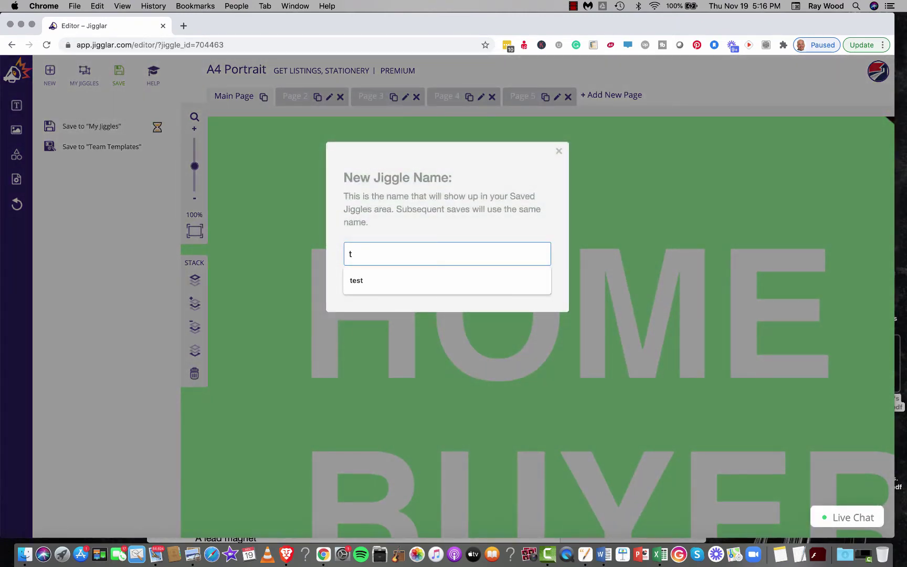
text(est)
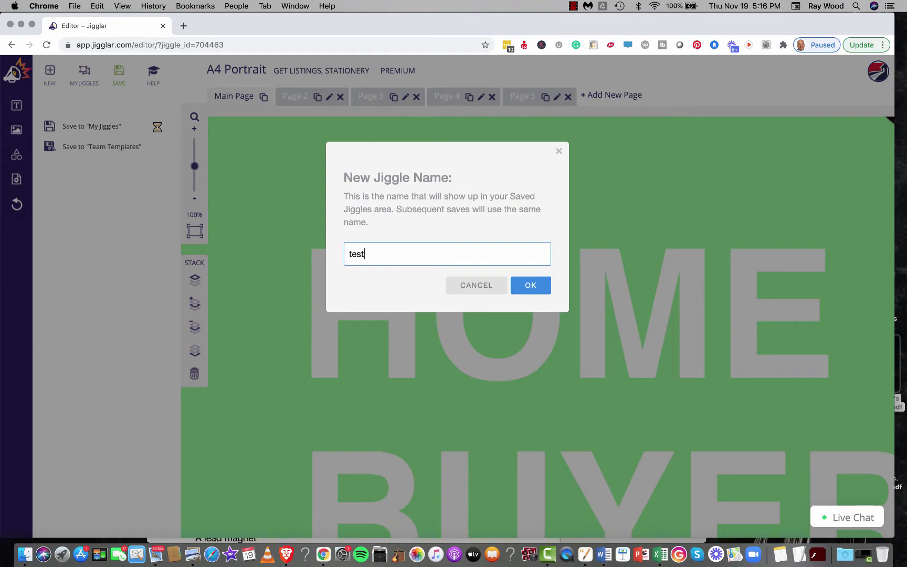
click(530, 286)
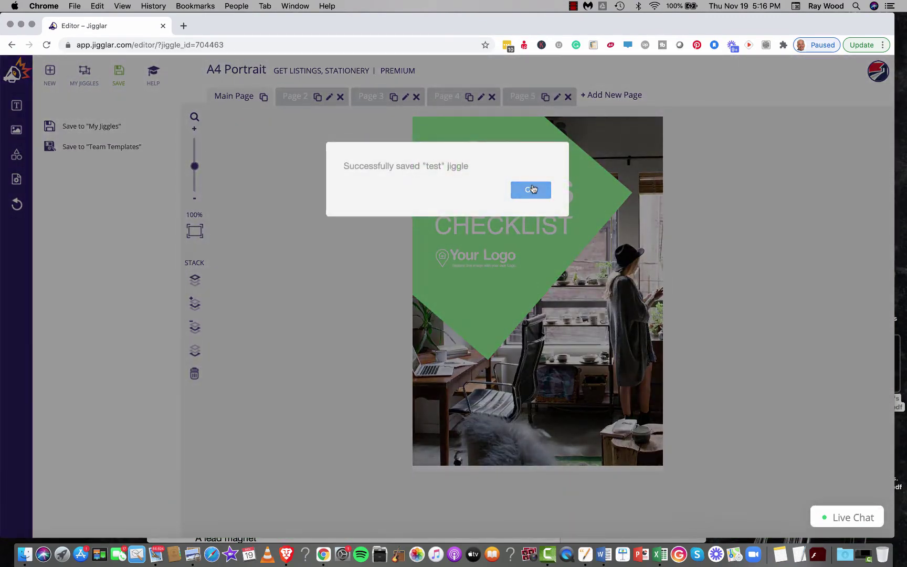
click(530, 188)
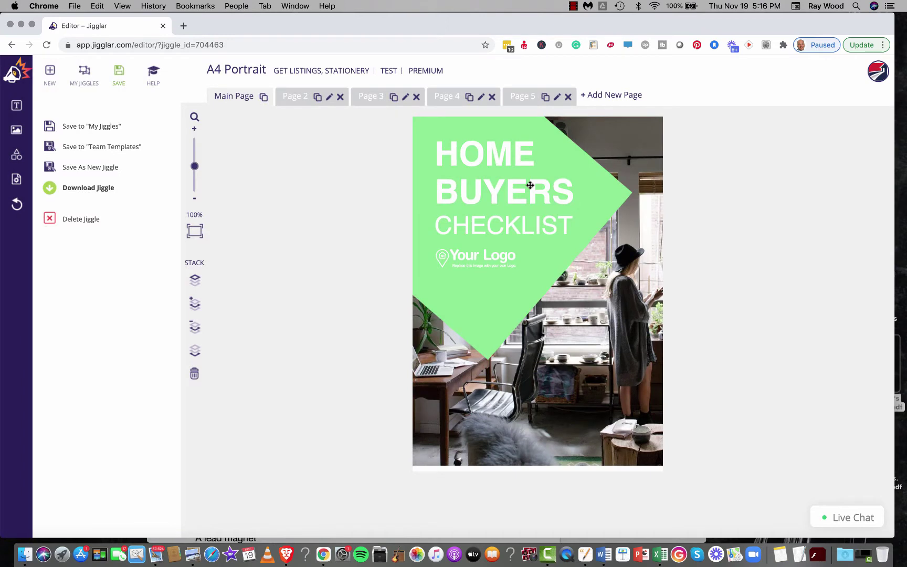
- Apply the agency color scheme to the main page and delete its "Your Logo" placeholder
click(18, 181)
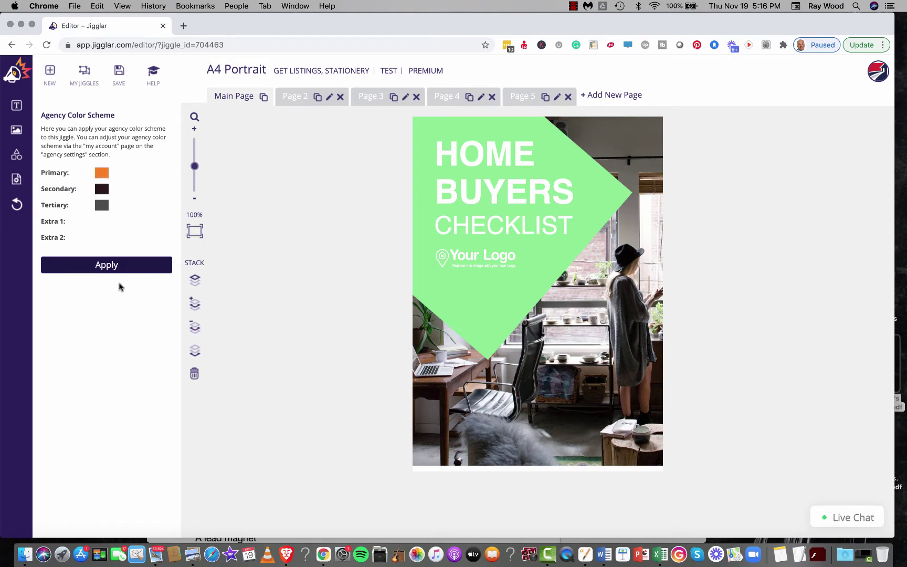
click(105, 266)
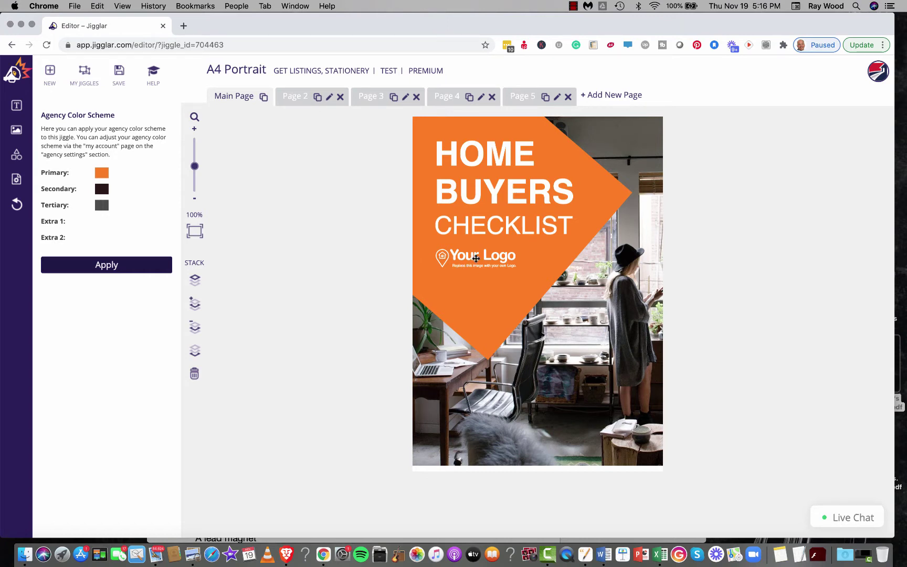
mouse_move(475, 258)
mouse_down()
mouse_move(476, 231)
mouse_move(479, 265)
mouse_up()
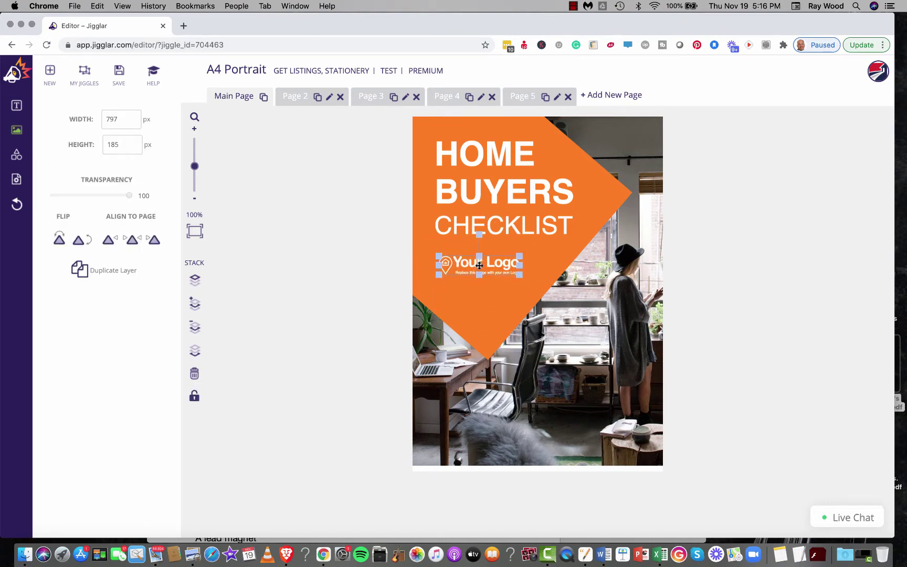
key(Delete)
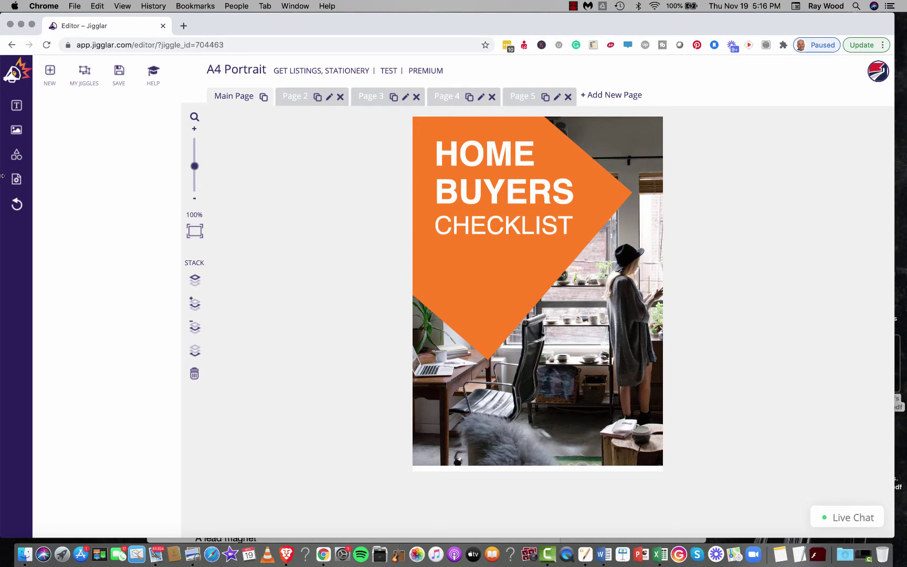
- Insert the bestagents logo from My Library in the media library onto the main page
click(17, 131)
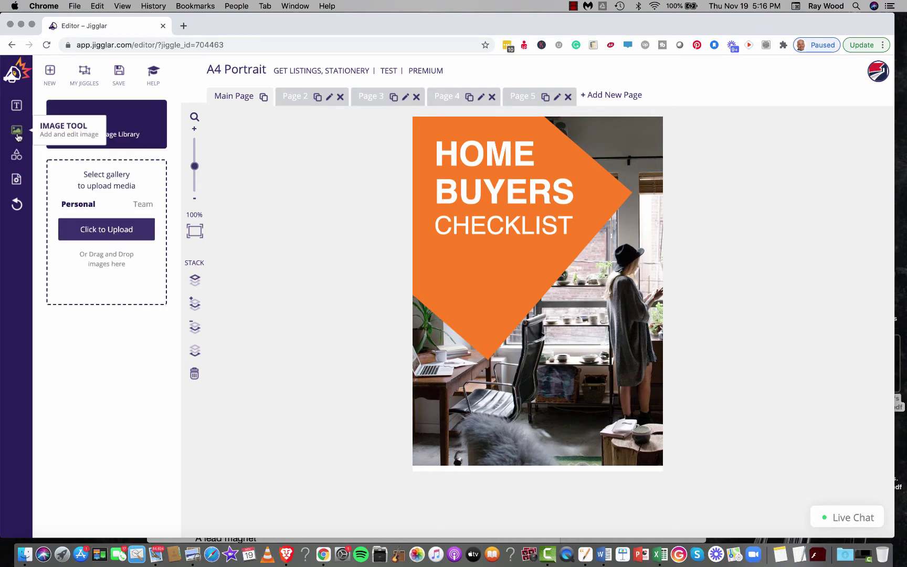
click(100, 135)
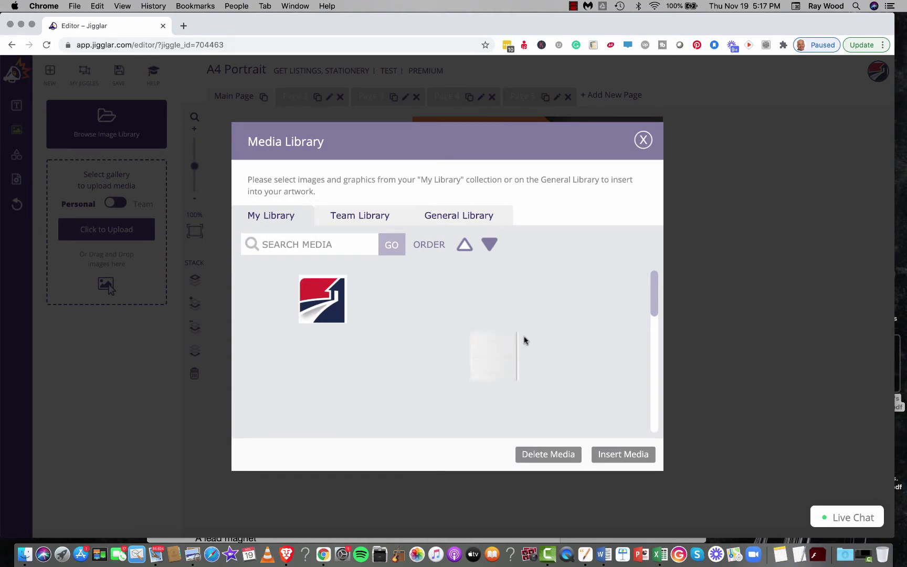
scroll(524, 340, down, 4)
scroll(524, 340, down, 5)
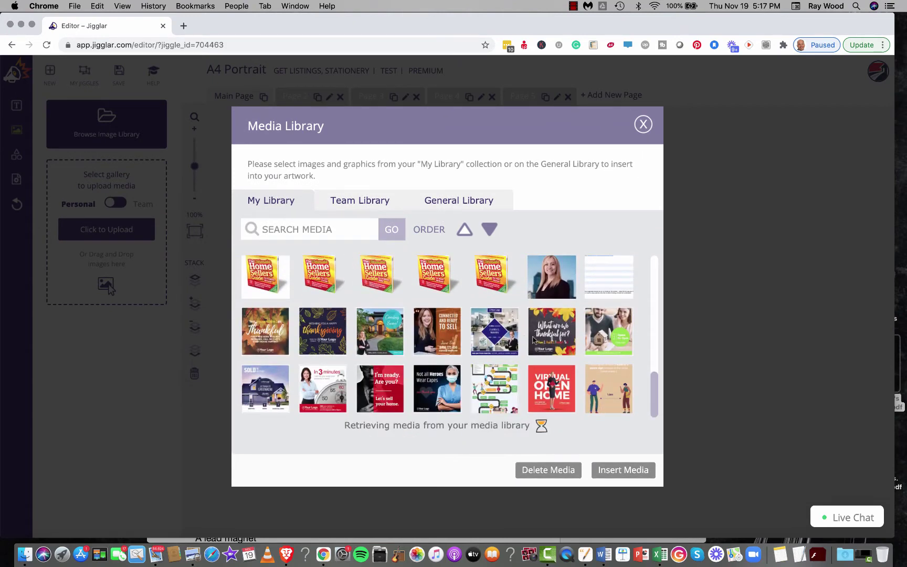
scroll(527, 341, down, 2)
scroll(528, 341, down, 6)
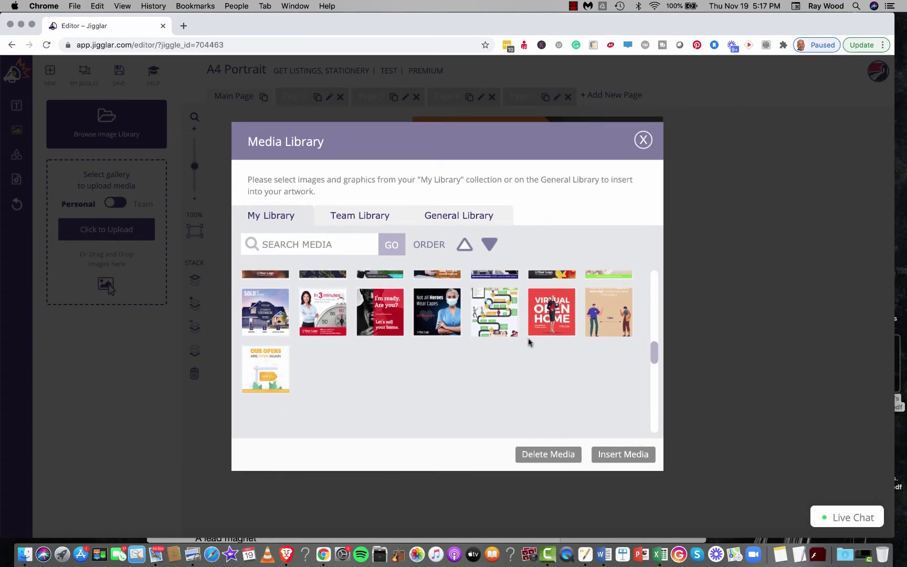
scroll(528, 341, down, 10)
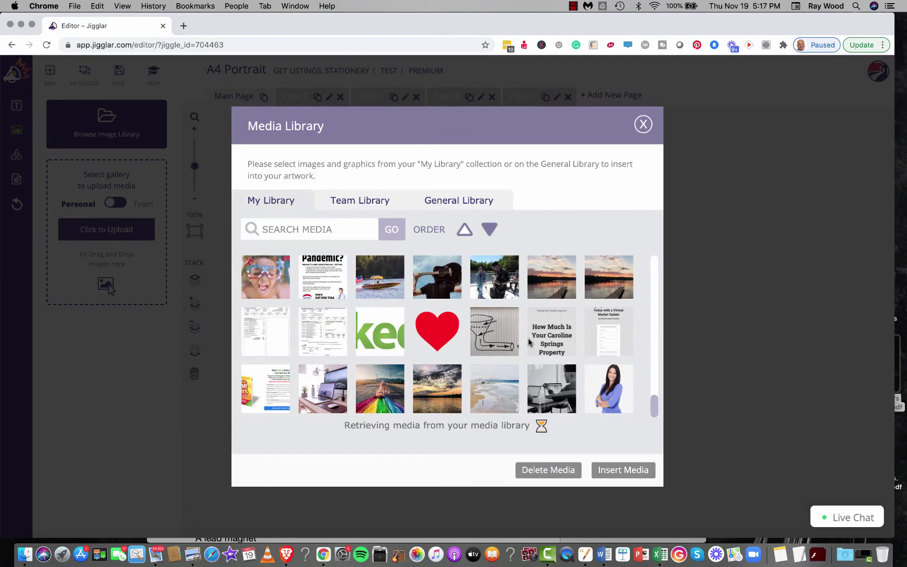
scroll(528, 341, up, 10)
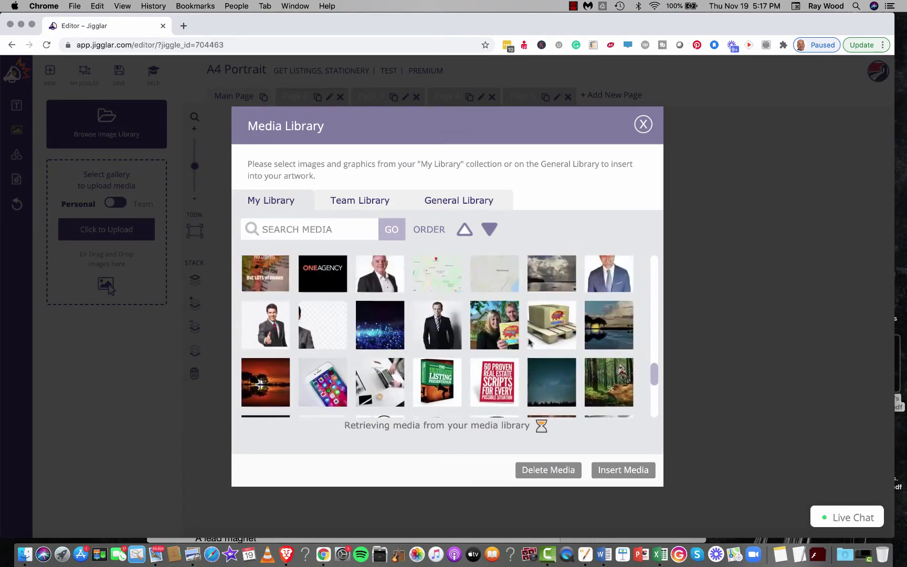
scroll(528, 342, down, 5)
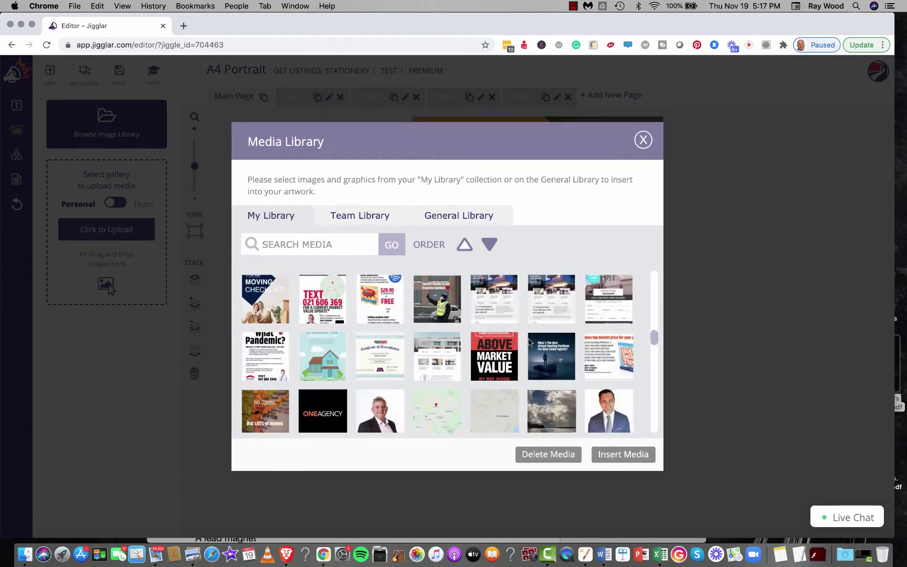
scroll(529, 342, down, 8)
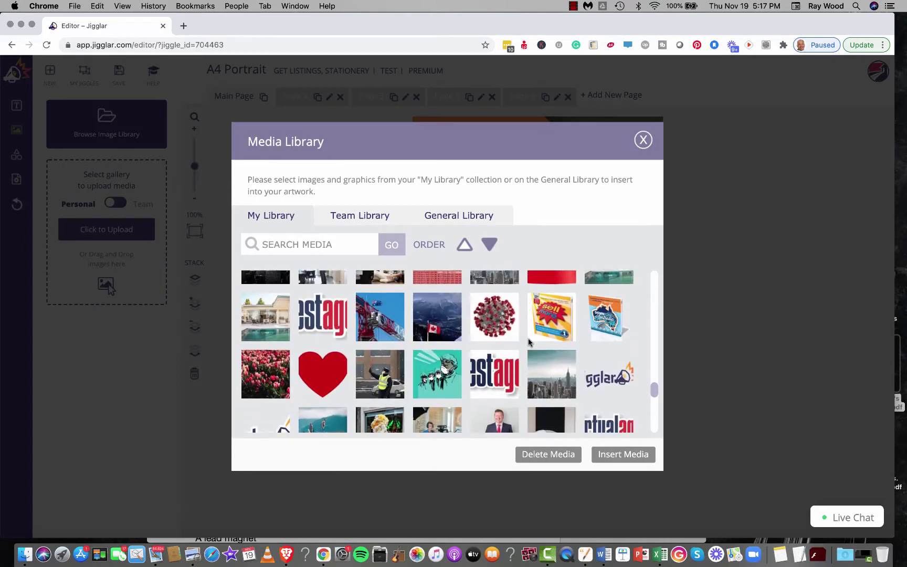
click(327, 310)
click(624, 455)
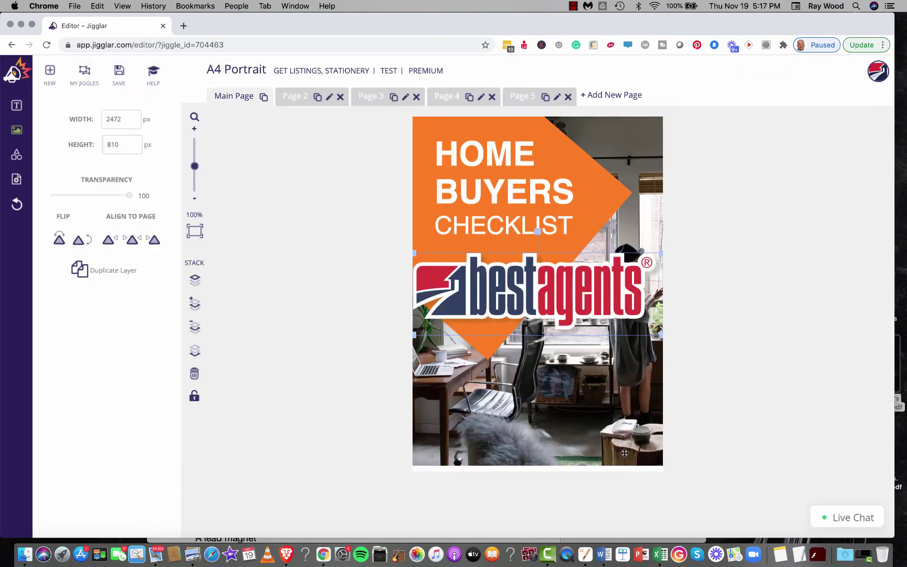
- Shrink the bestagents logo to about 1046 × 343 px in the cover photo's lower-right corner, and save the design to "My Jiggles"
drag(413, 251, 553, 295)
drag(630, 313, 614, 425)
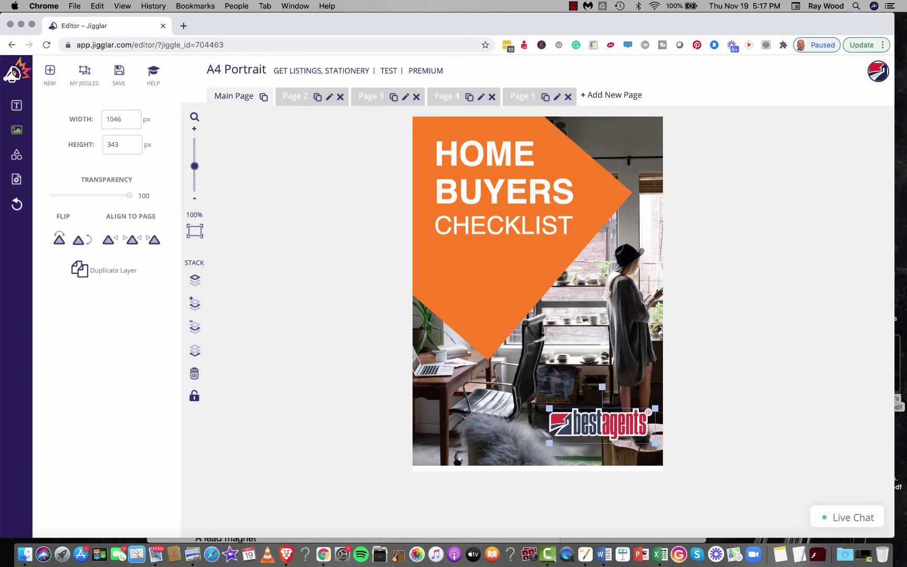
click(122, 75)
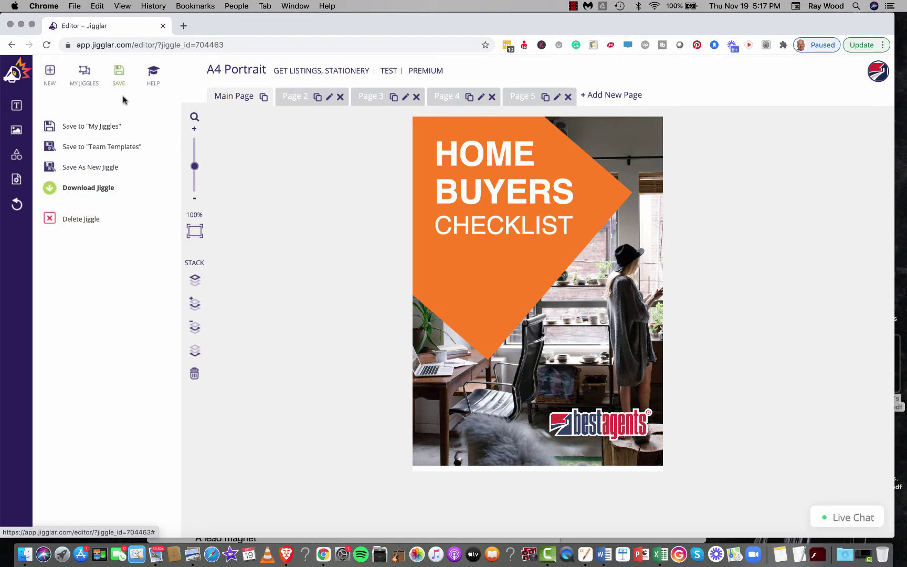
click(102, 127)
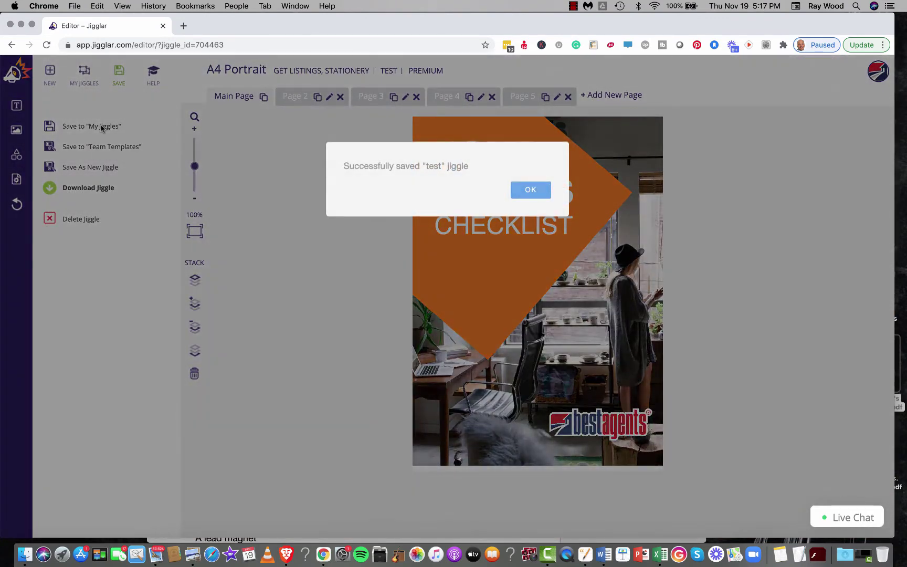
click(530, 190)
- Apply the agency color scheme to Page 2 of the checklist
click(298, 99)
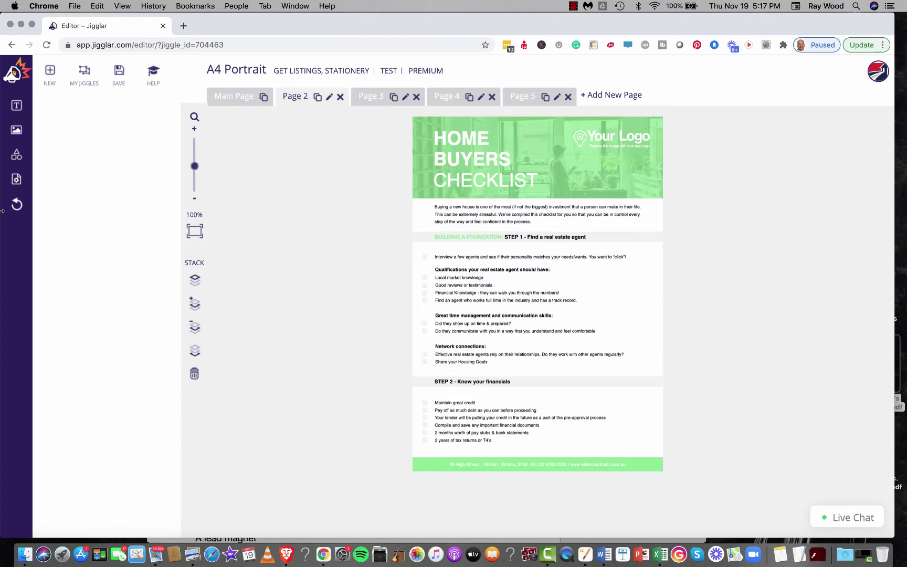
click(16, 178)
click(113, 269)
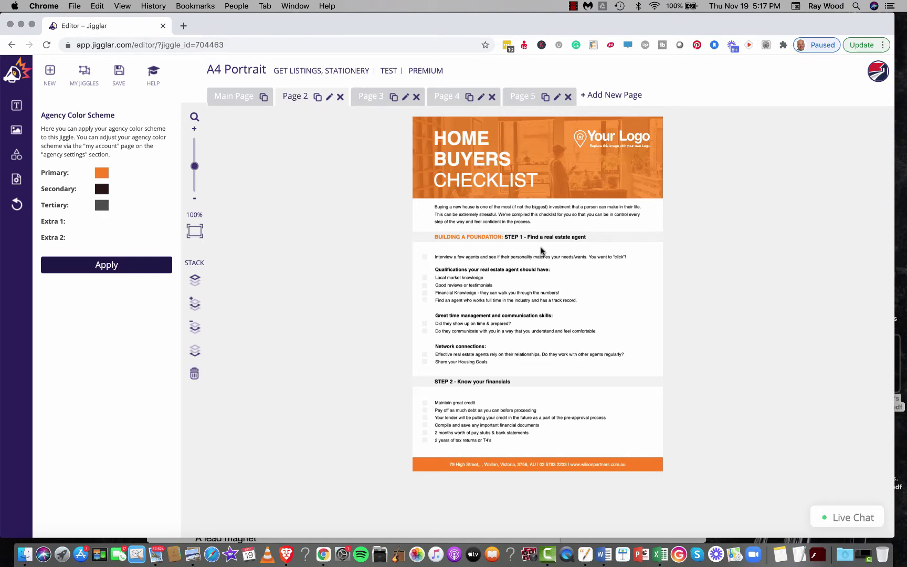
scroll(565, 344, up, 1)
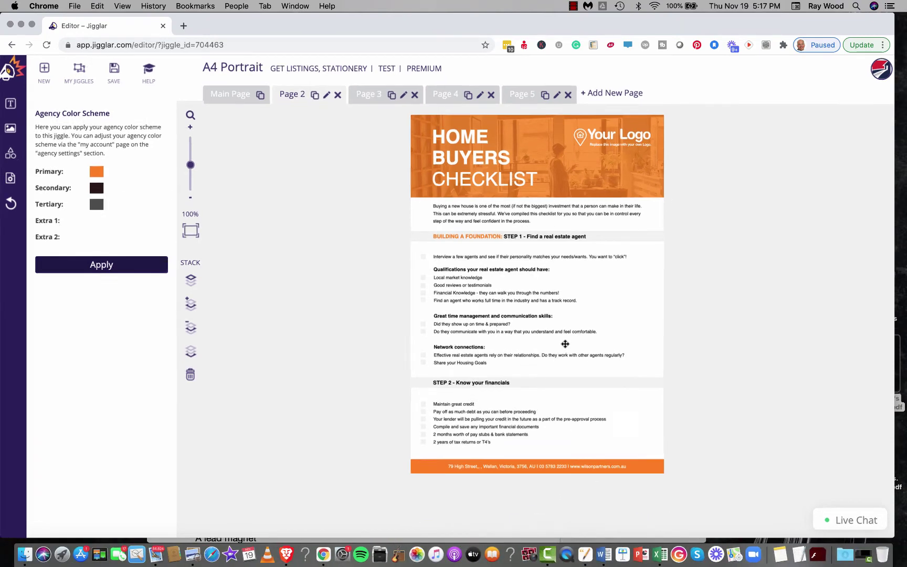
- Remove the stray commas after the street name in Page 2's footer address and decline the incoming call
scroll(565, 344, up, 5)
scroll(564, 345, down, 10)
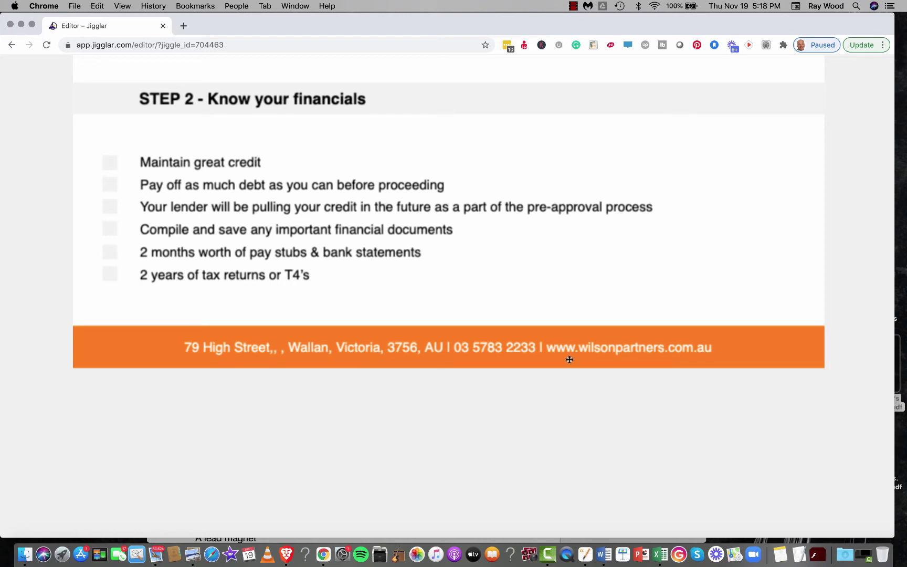
click(396, 347)
drag(284, 347, 277, 346)
key(BackSpace)
key(BackSpace)
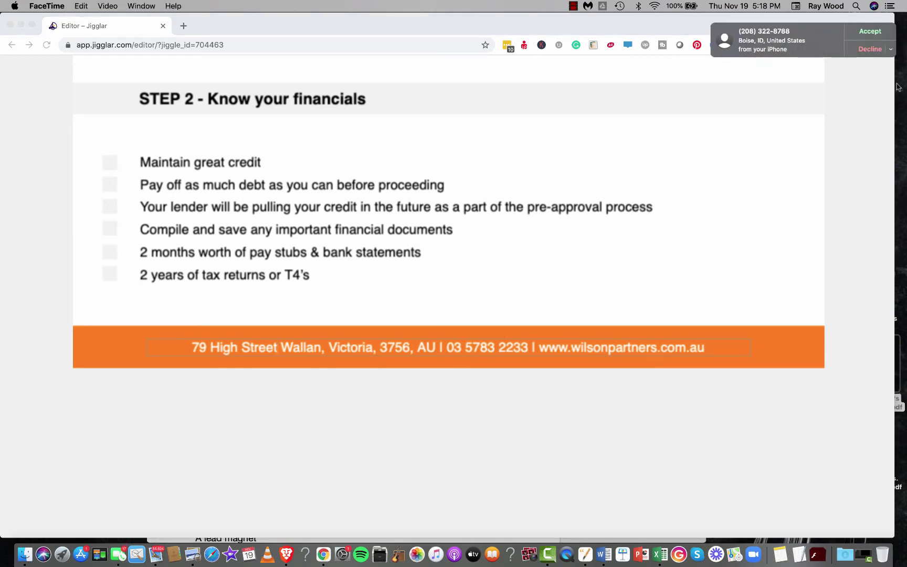
click(868, 49)
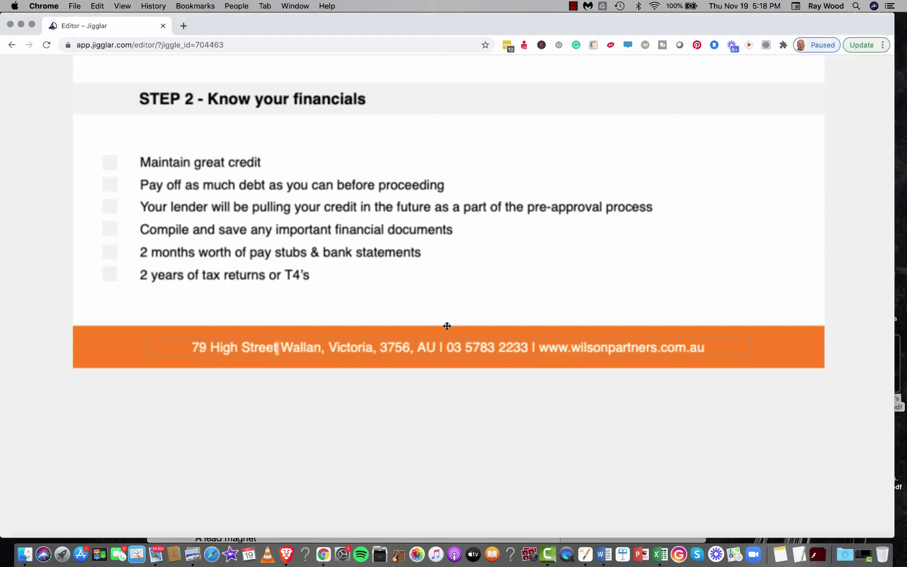
click(712, 347)
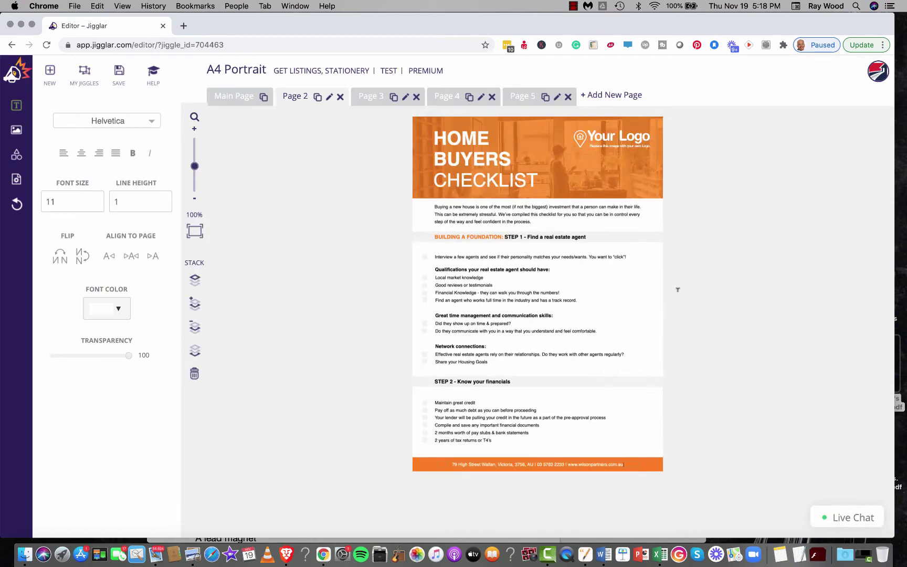
click(120, 83)
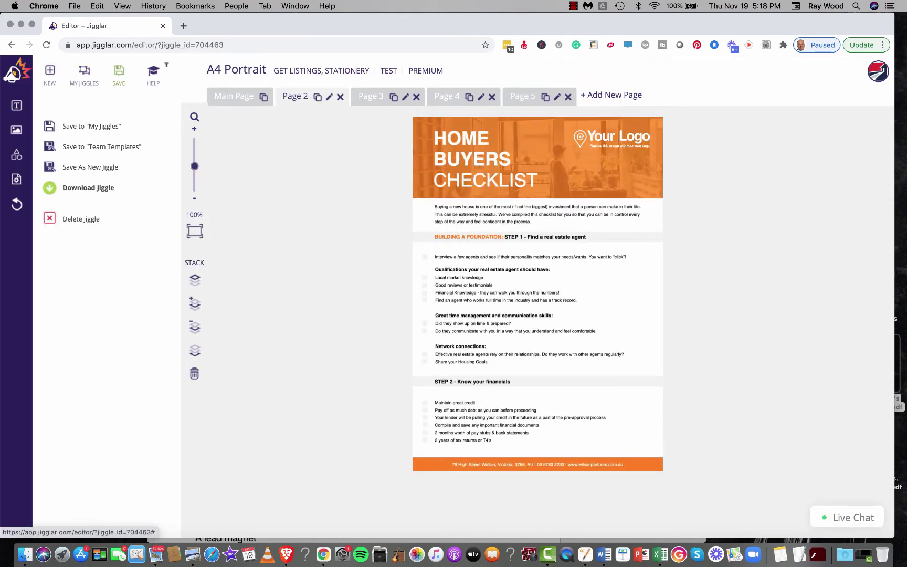
- Apply the agency color scheme to Page 3 of the checklist
click(389, 98)
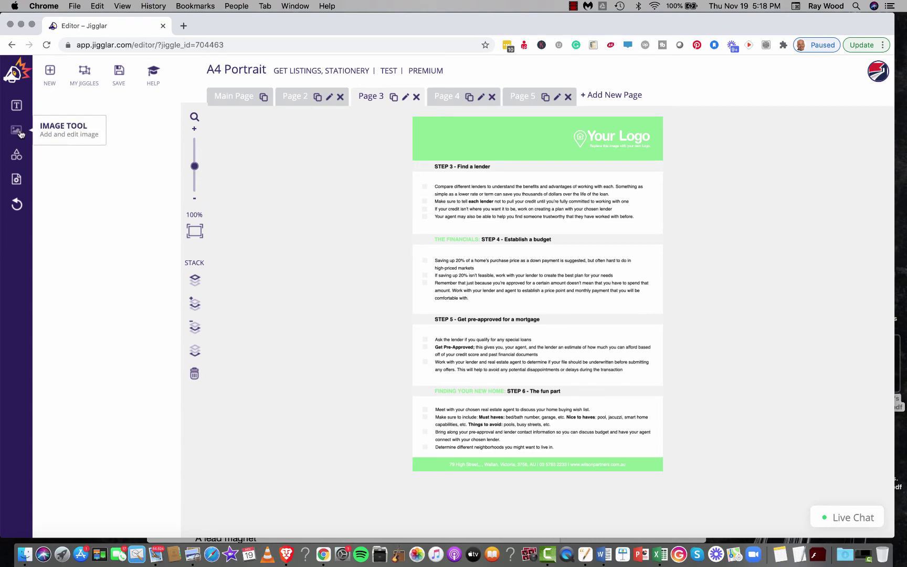
click(17, 179)
click(110, 266)
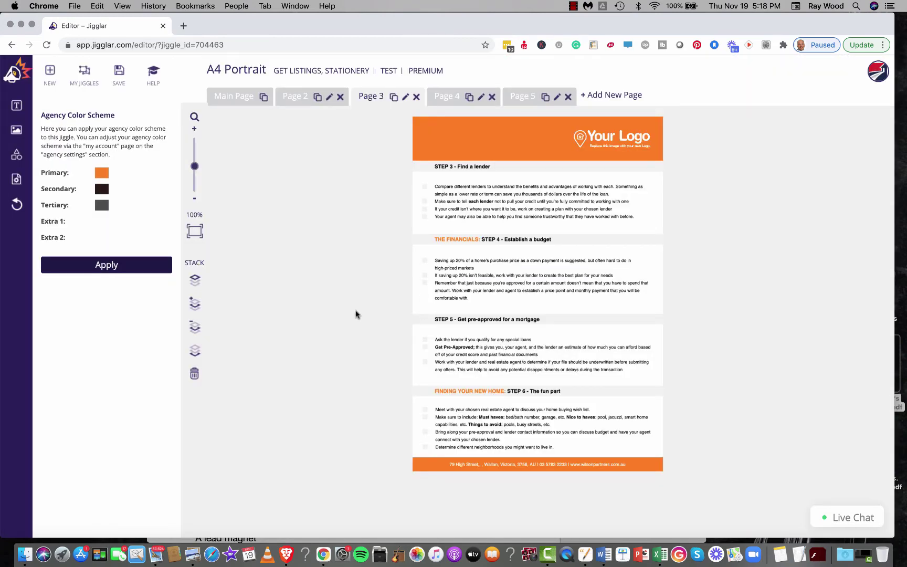
- Remove the stray commas after the street name in Page 3's footer address, leaving only spacing before the town
scroll(485, 252, up, 5)
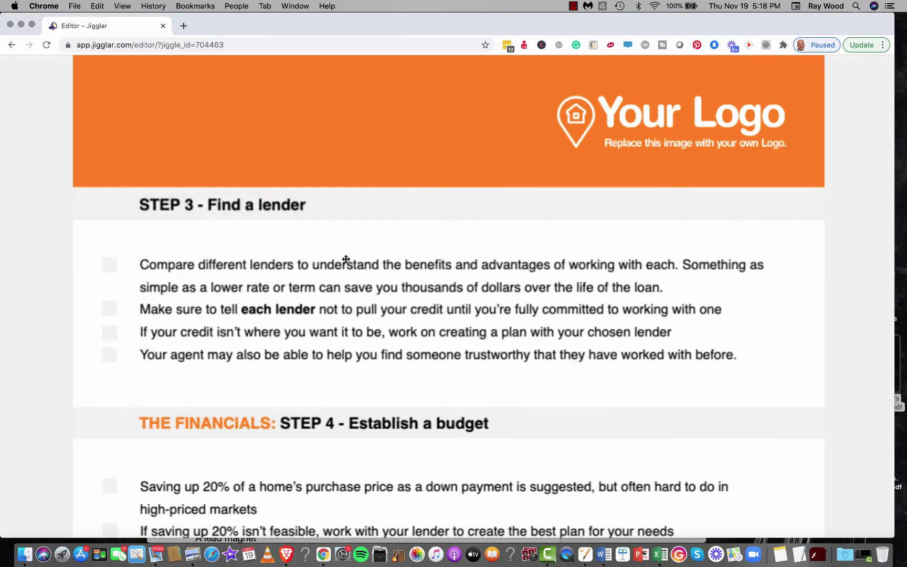
scroll(345, 259, down, 4)
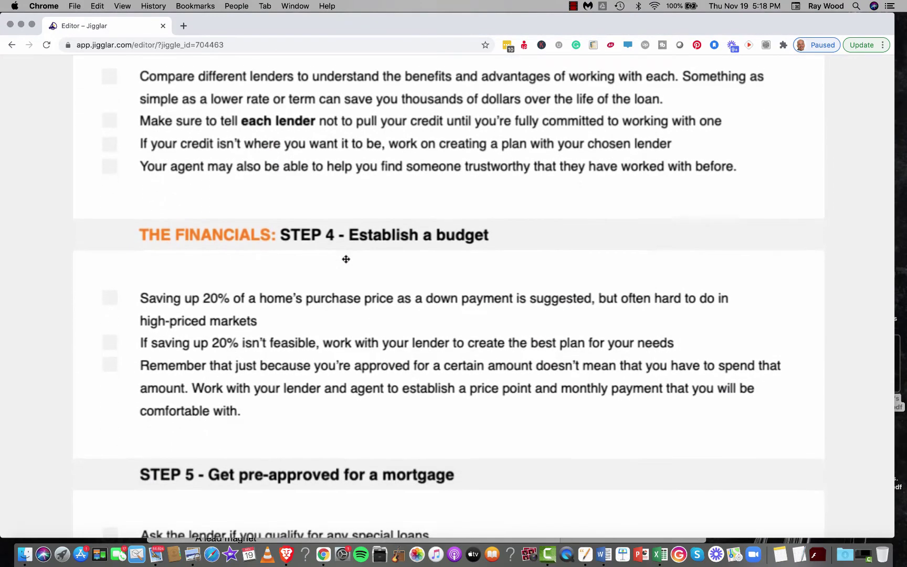
scroll(346, 258, down, 4)
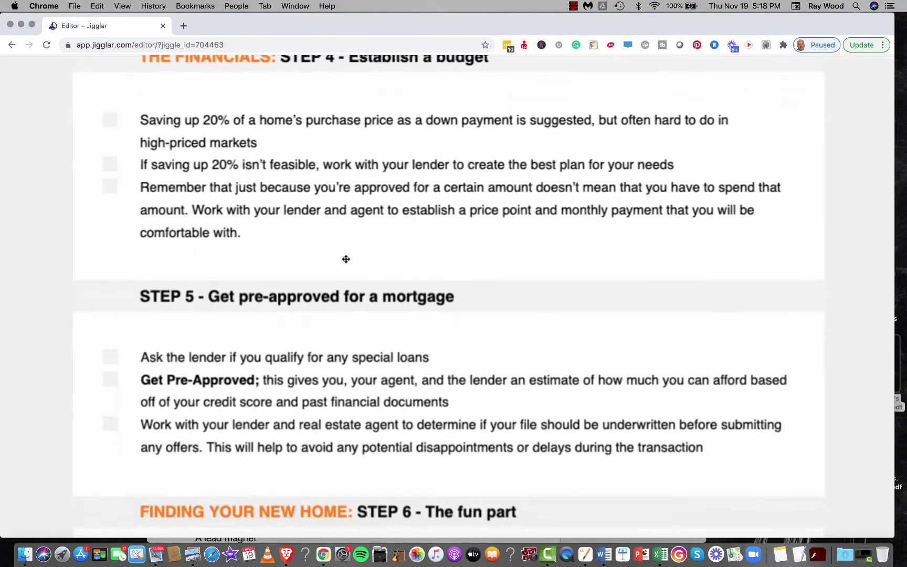
scroll(346, 259, down, 4)
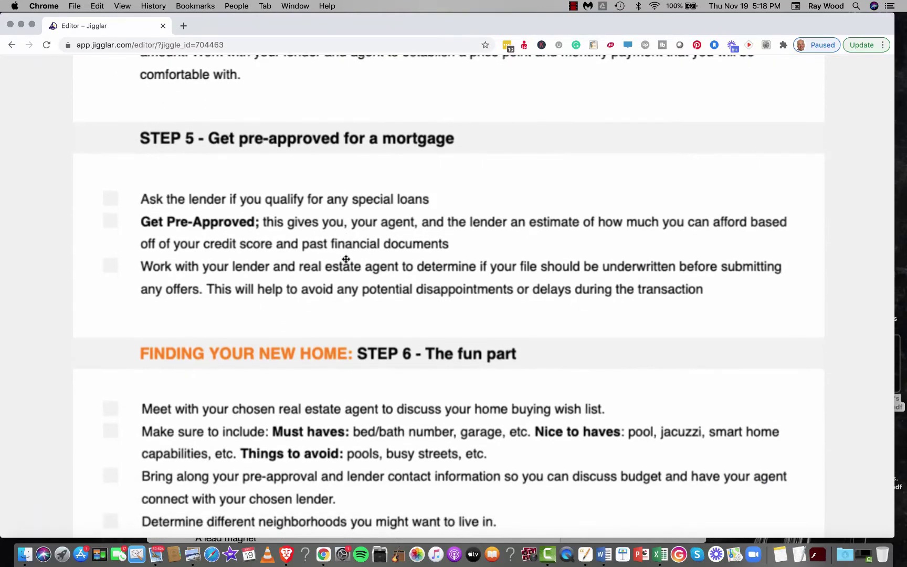
scroll(346, 259, down, 4)
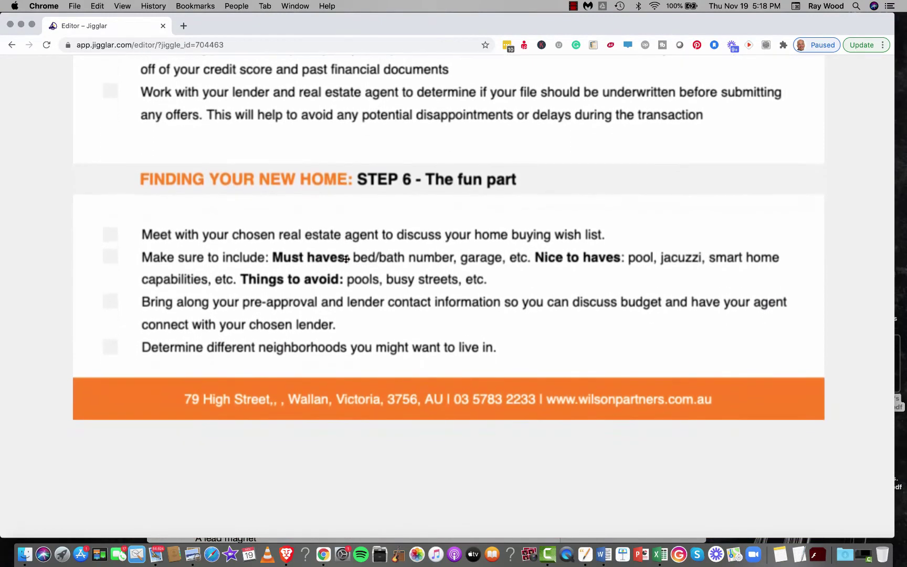
scroll(345, 258, down, 2)
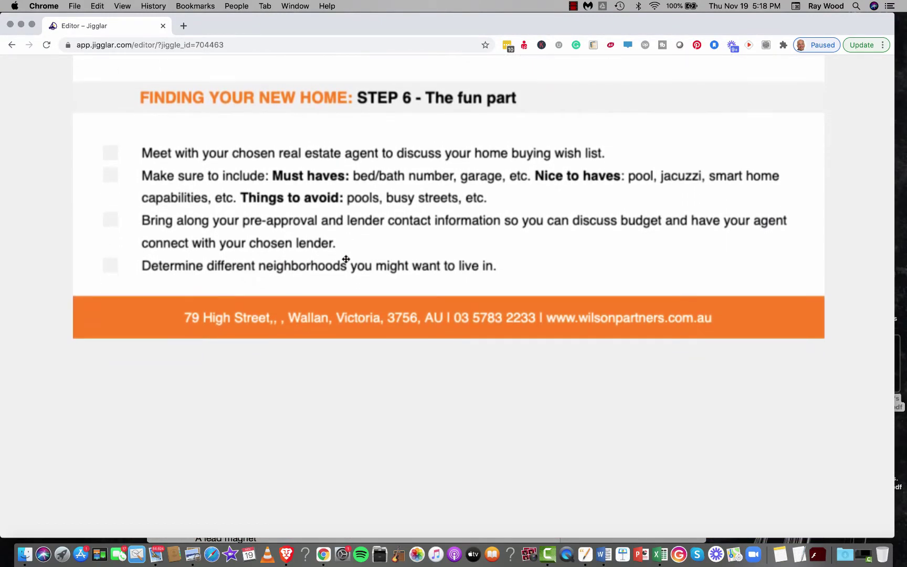
click(278, 320)
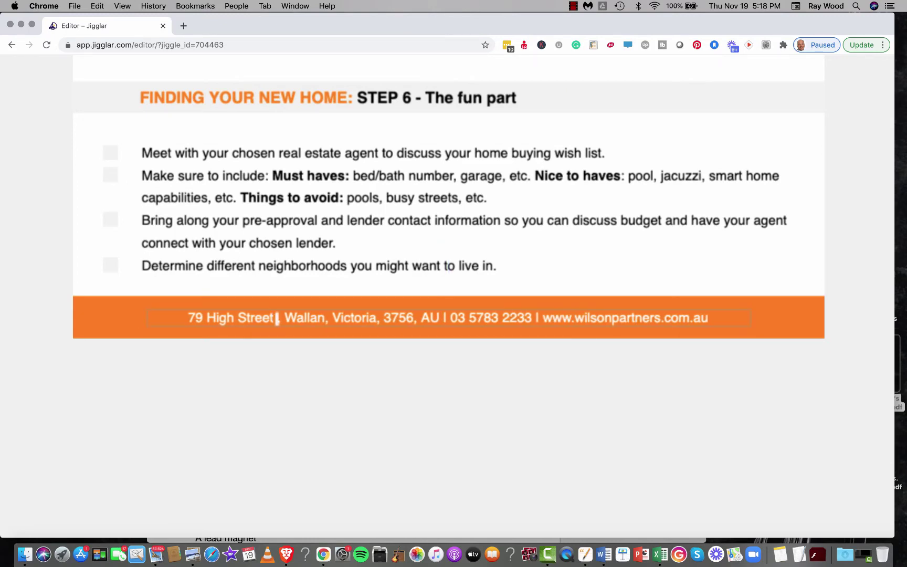
key(BackSpace)
key(BackSpace)
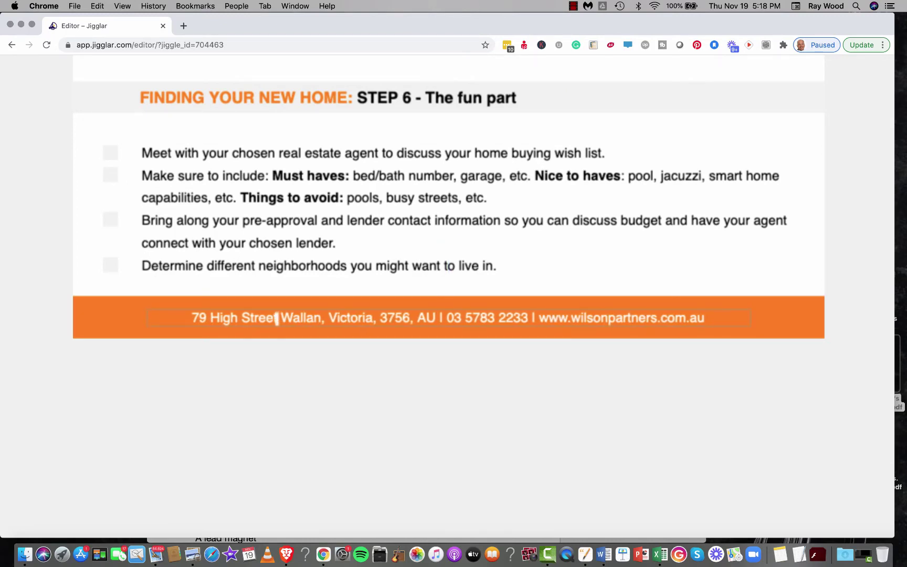
text(,)
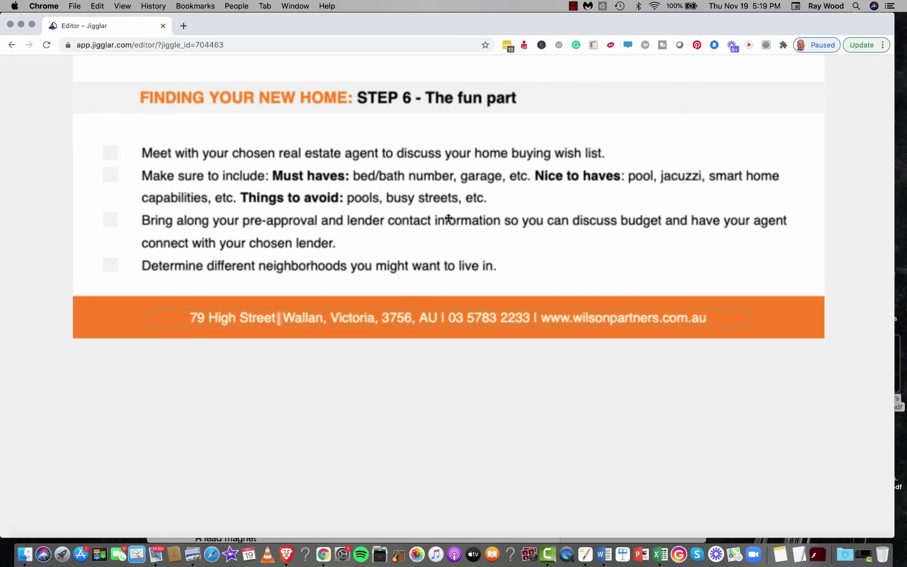
click(455, 204)
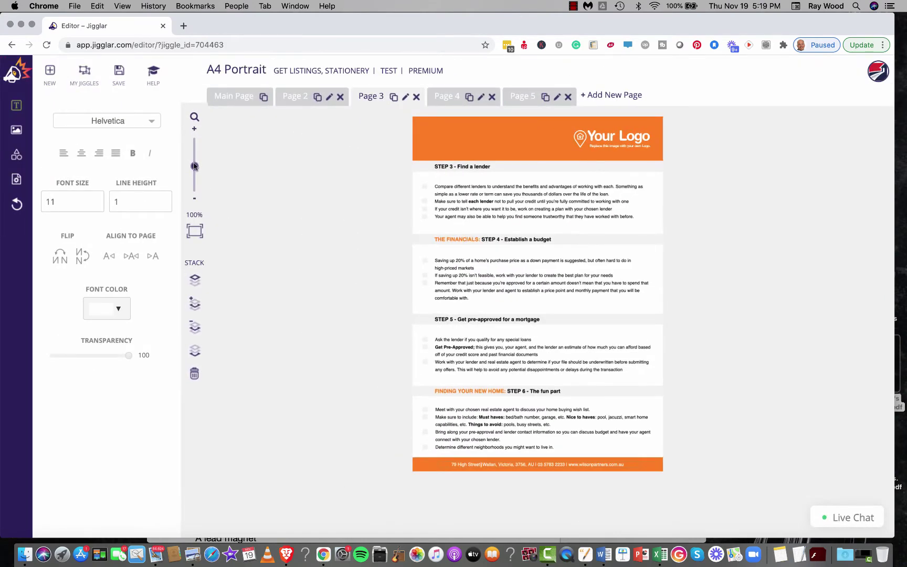
- Make the website address in Page 3's footer bold
mouse_move(194, 167)
mouse_down()
mouse_move(194, 146)
mouse_move(193, 156)
mouse_up()
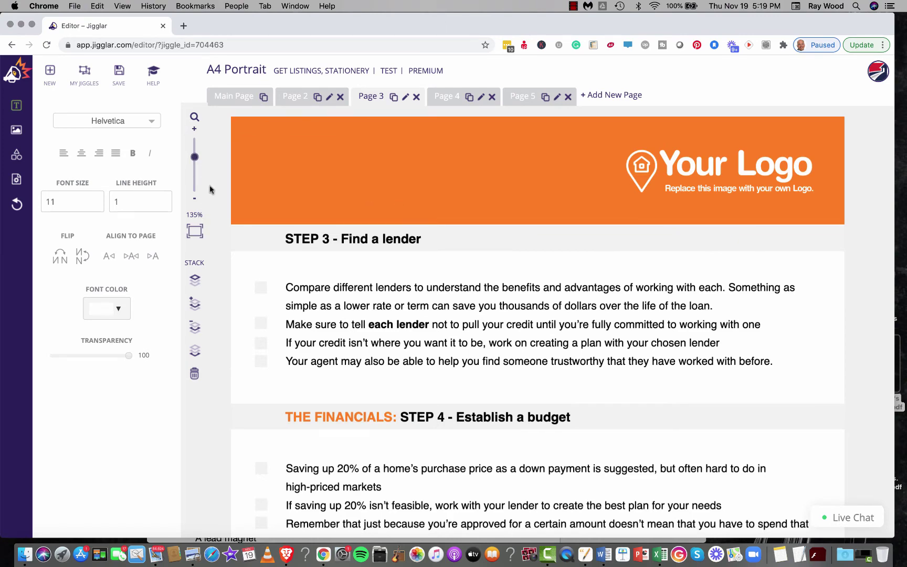
scroll(208, 236, down, 15)
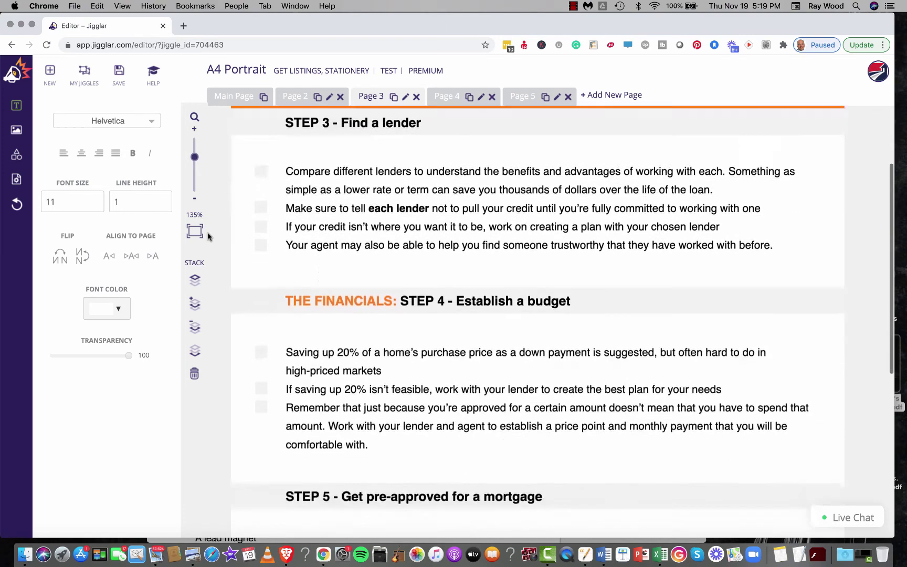
scroll(207, 236, down, 1)
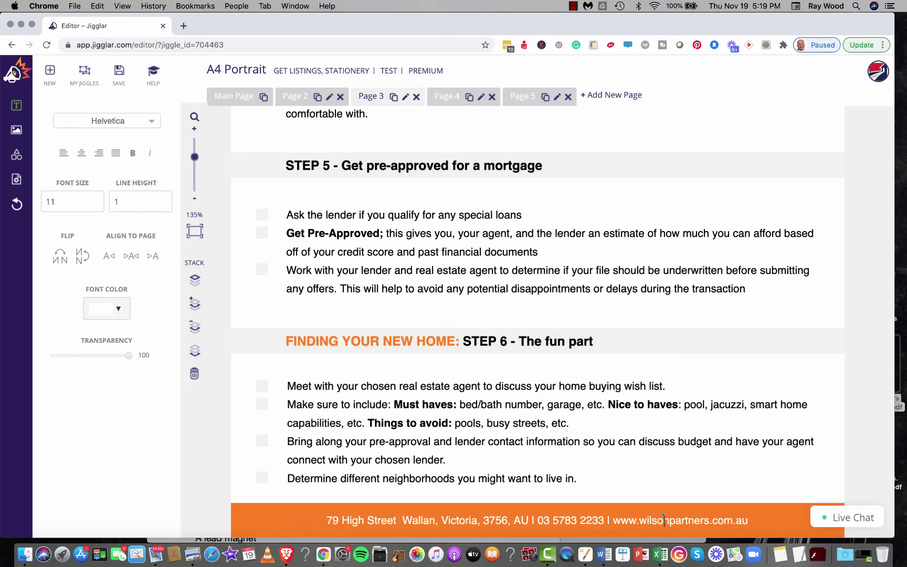
click(726, 512)
click(748, 520)
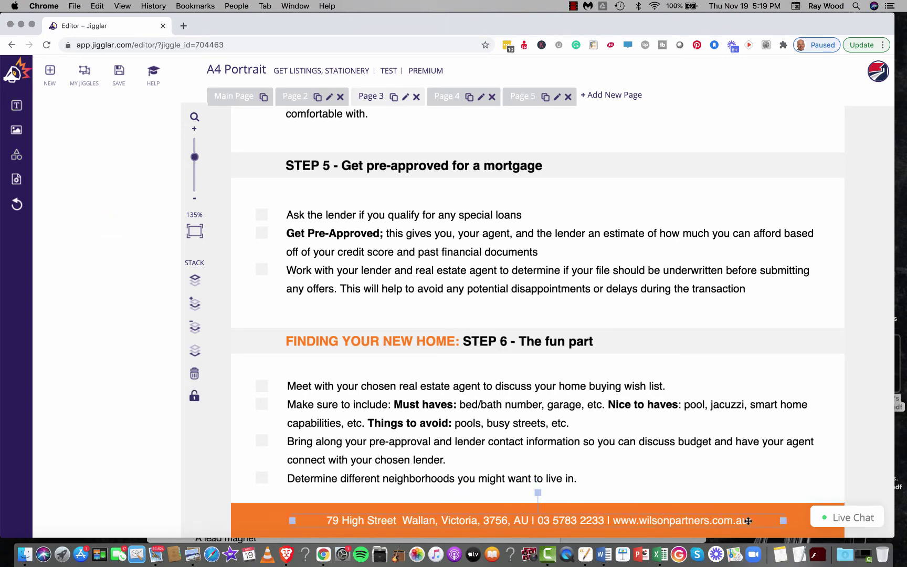
click(748, 520)
drag(740, 519, 628, 516)
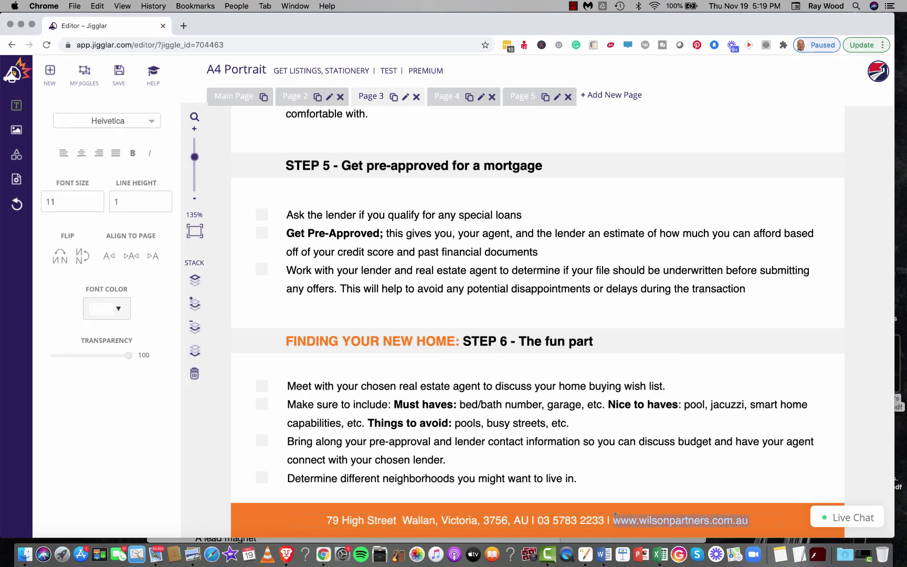
click(133, 153)
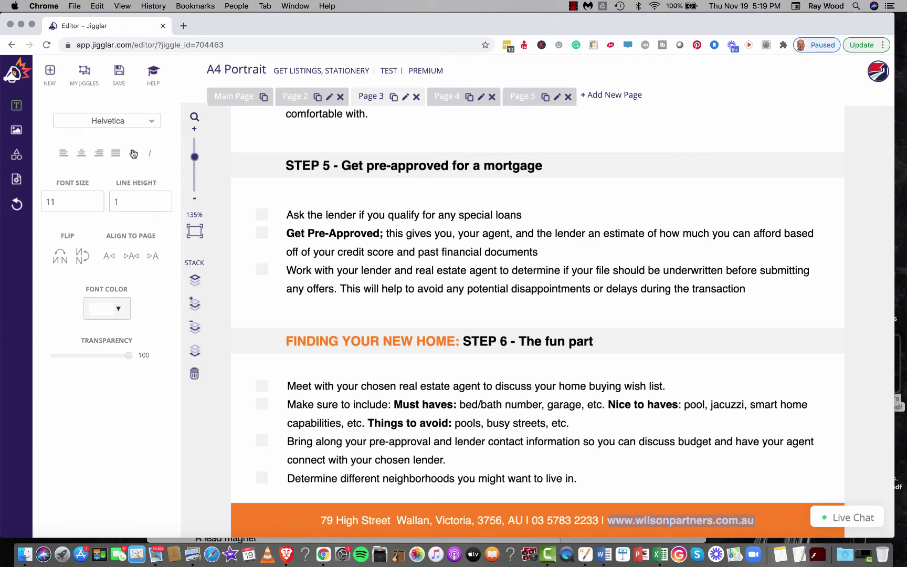
click(557, 497)
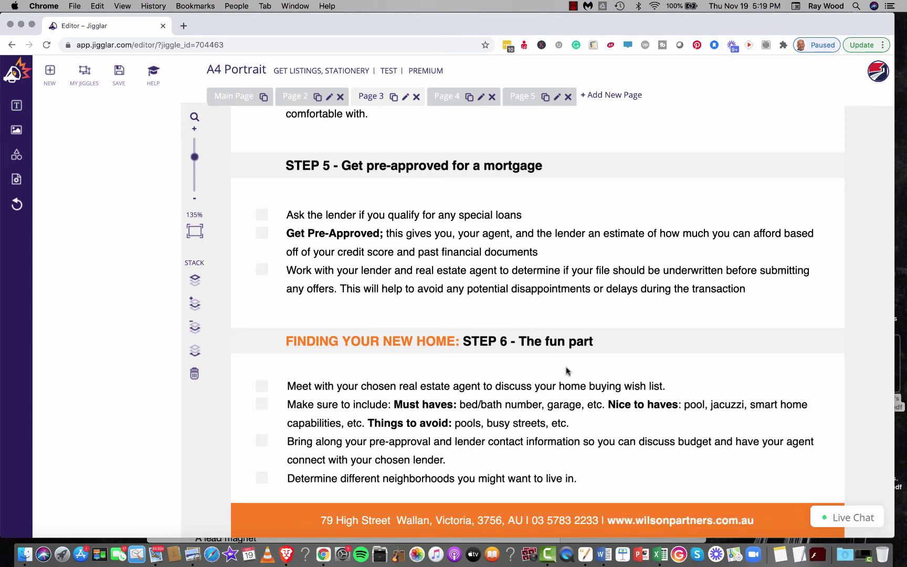
- Save the design to "My Jiggles" and download it as a PDF Standard/Office file
scroll(397, 246, up, 5)
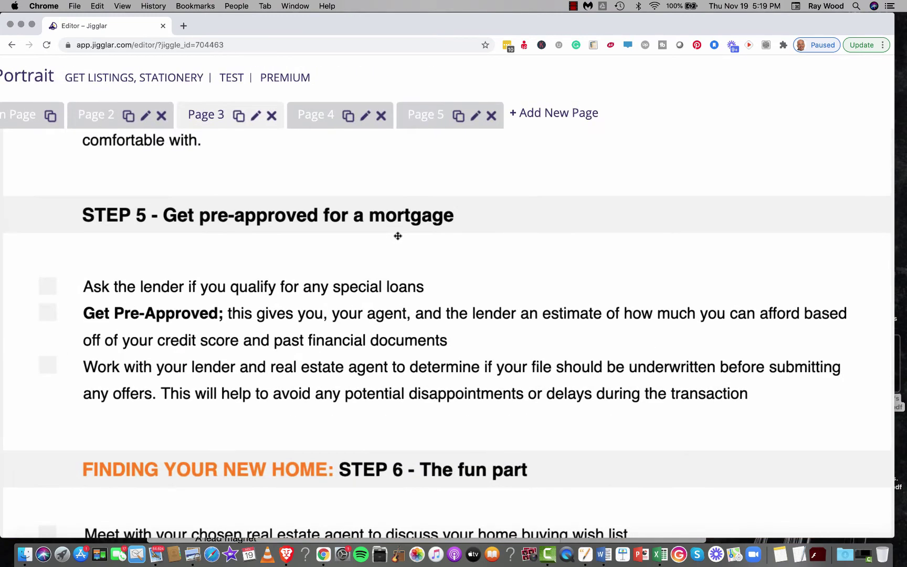
scroll(397, 236, down, 5)
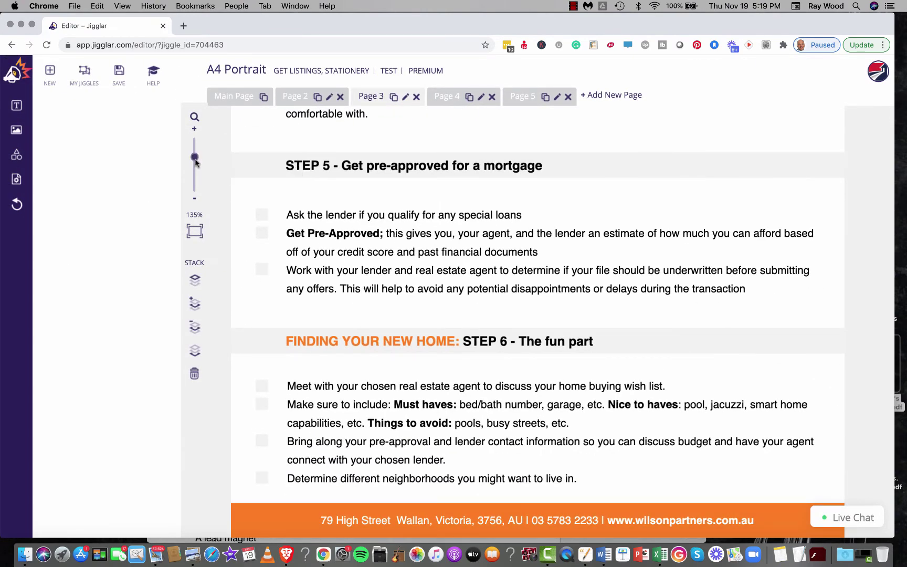
drag(195, 161, 195, 166)
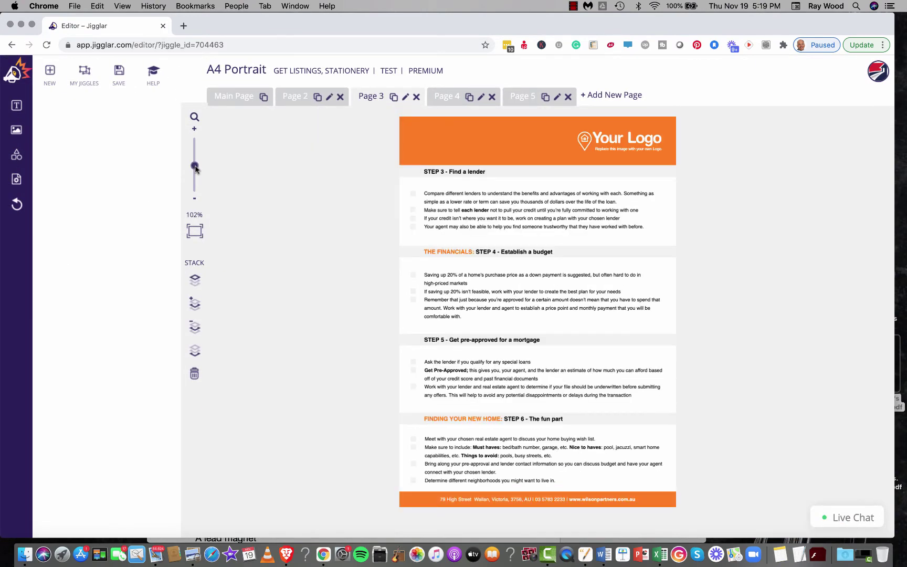
click(118, 73)
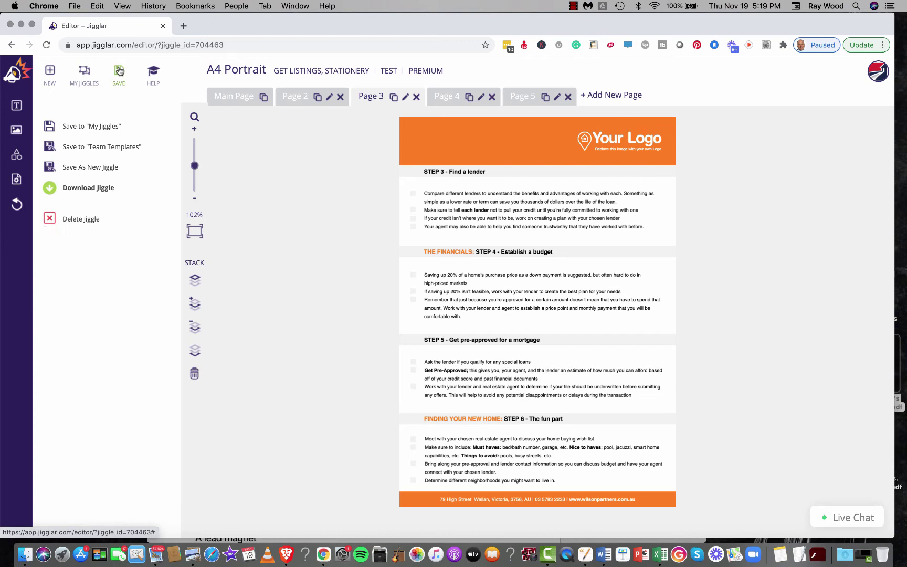
click(104, 129)
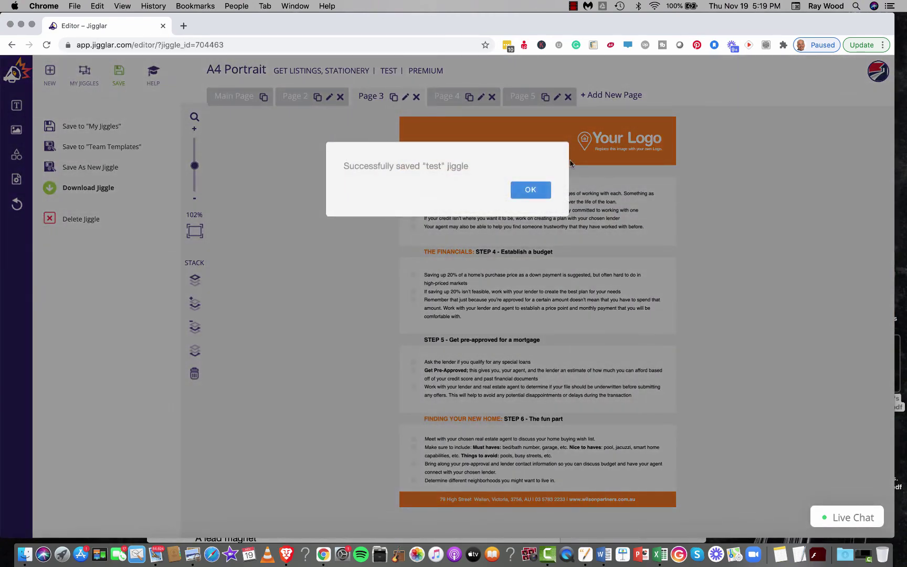
click(530, 190)
click(93, 189)
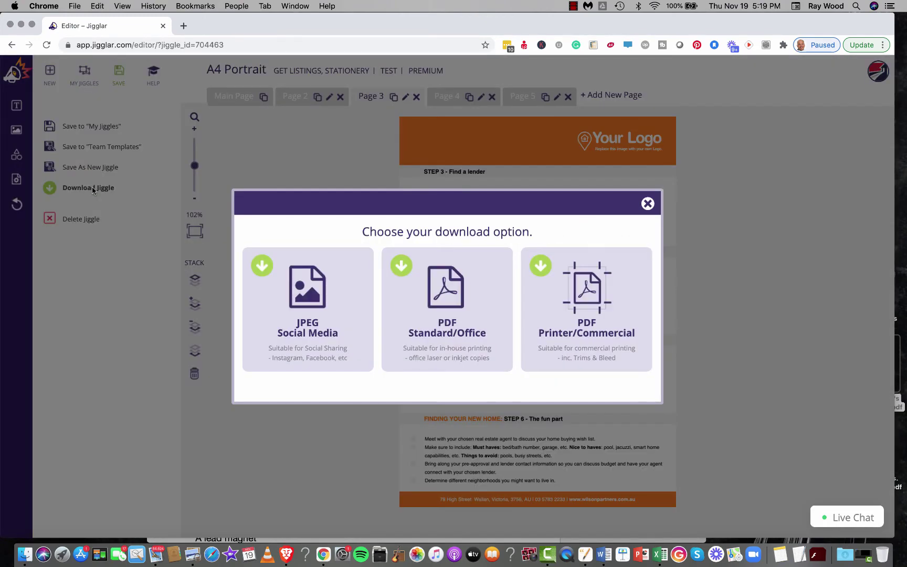
click(443, 306)
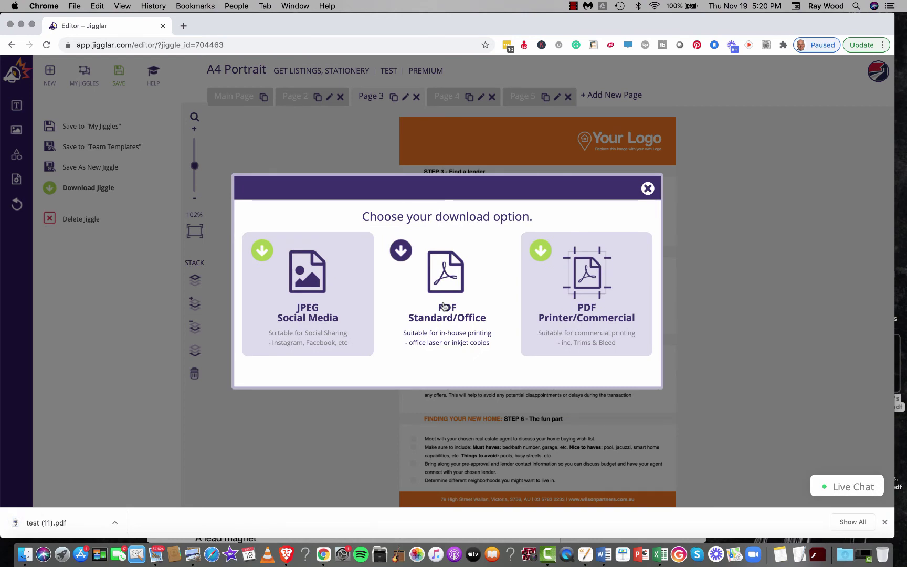
- Open the downloaded test (11).pdf and review the colors, logos and footers on its pages
click(56, 523)
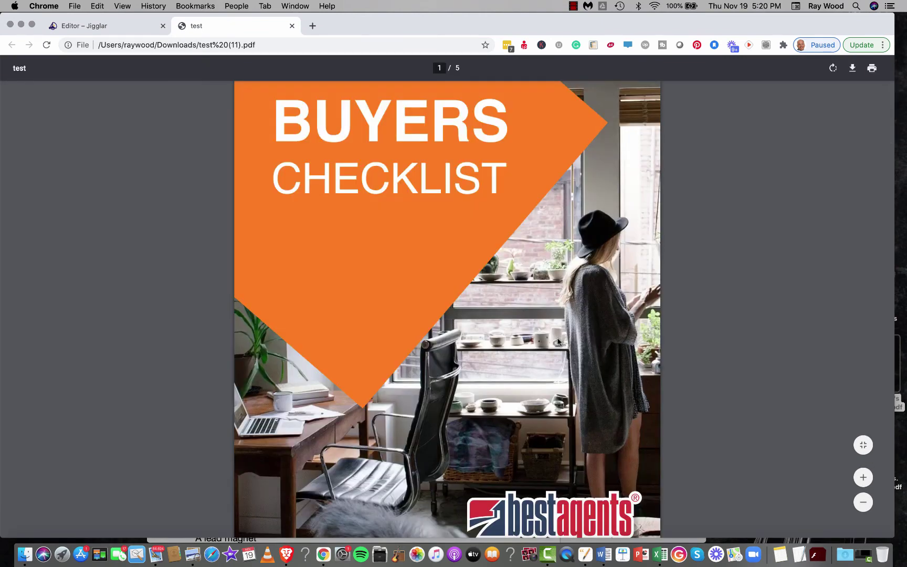
scroll(558, 342, down, 5)
scroll(558, 341, down, 15)
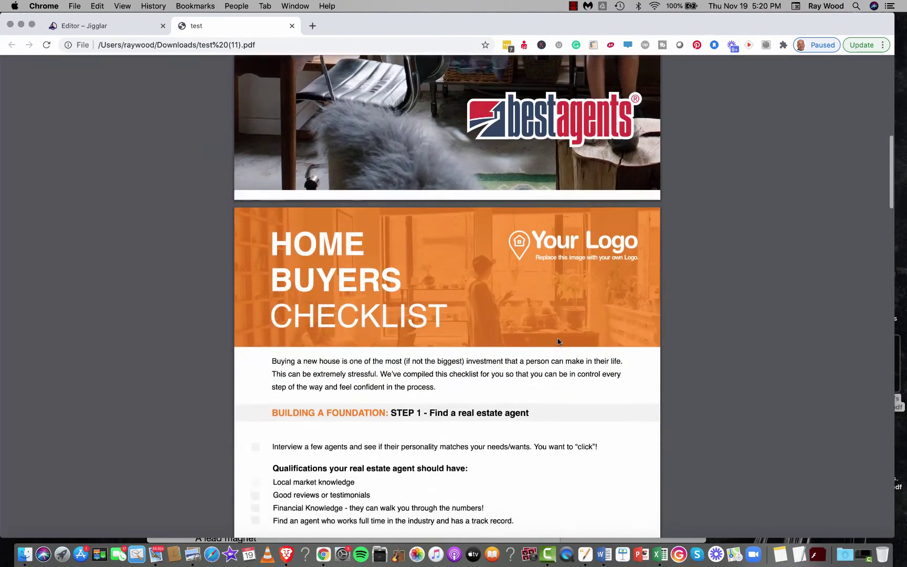
scroll(558, 342, down, 15)
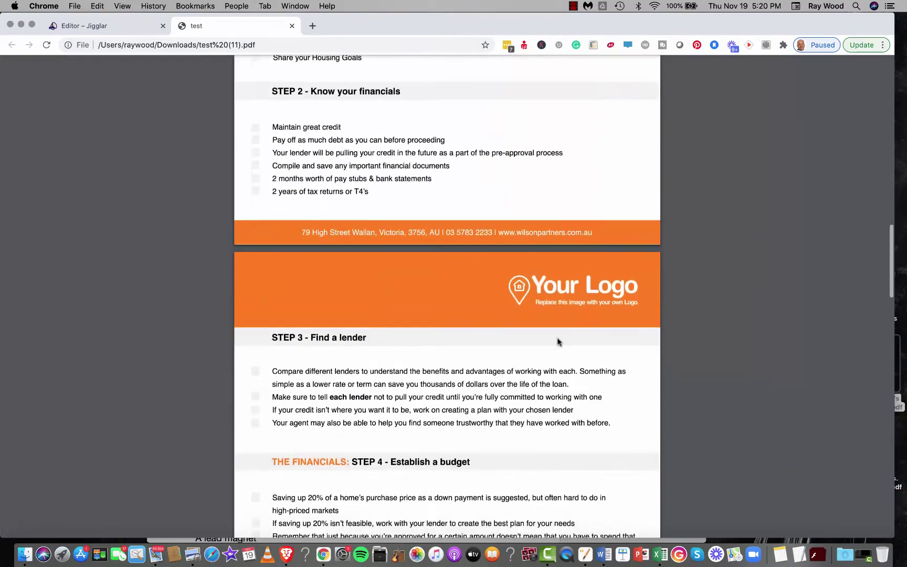
scroll(557, 341, down, 15)
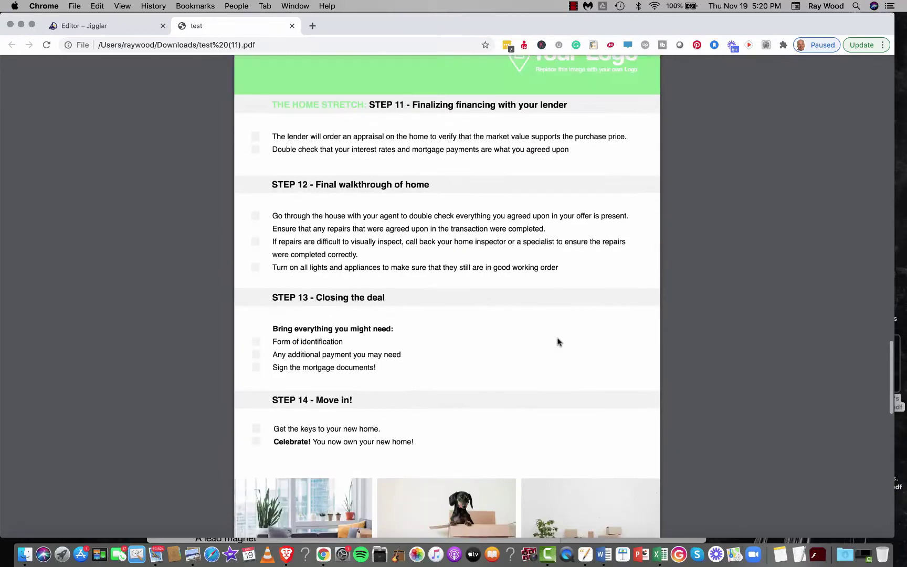
- Return from the PDF's first page to the Jigglar editor and close the download options dialog
scroll(558, 341, up, 8)
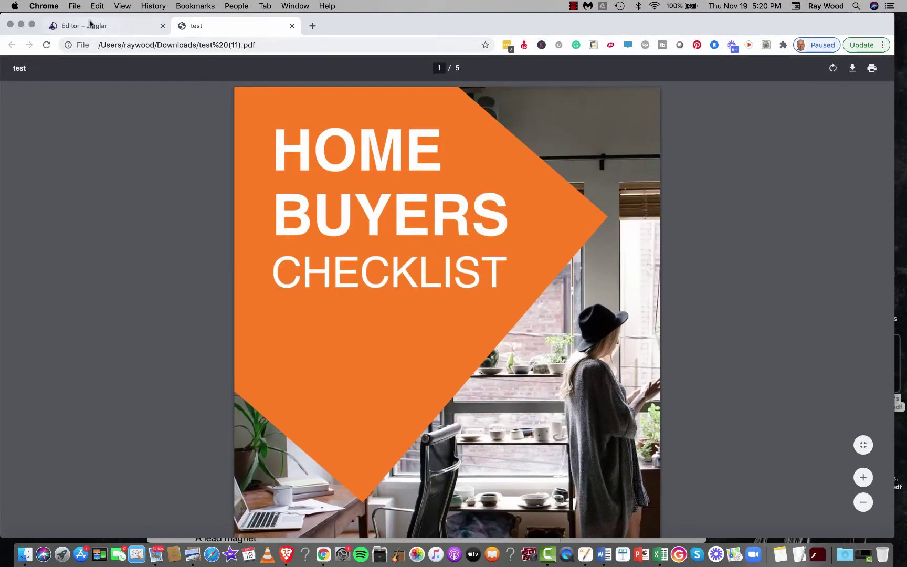
click(92, 25)
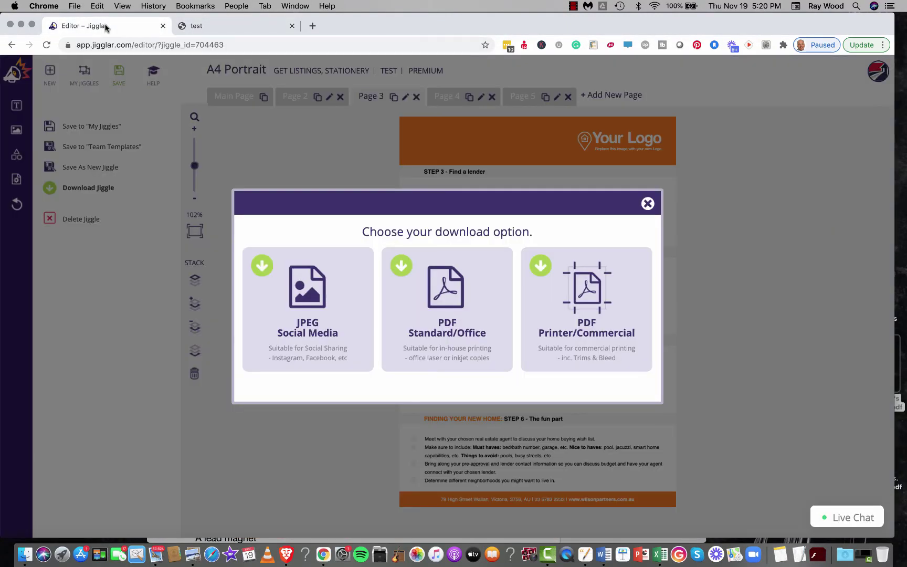
click(647, 204)
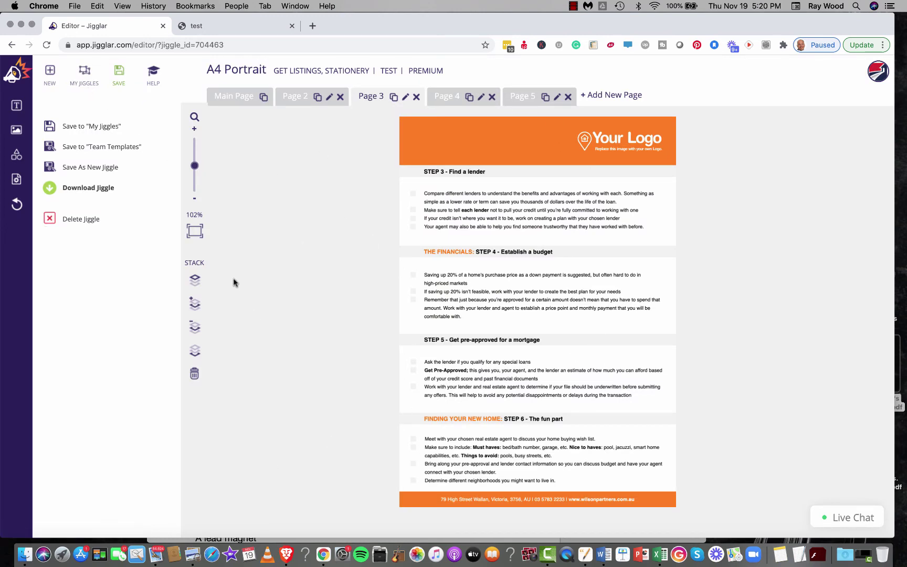
- Go back from the editor to the "checklist" template search results and look through the available checklist designs
click(11, 46)
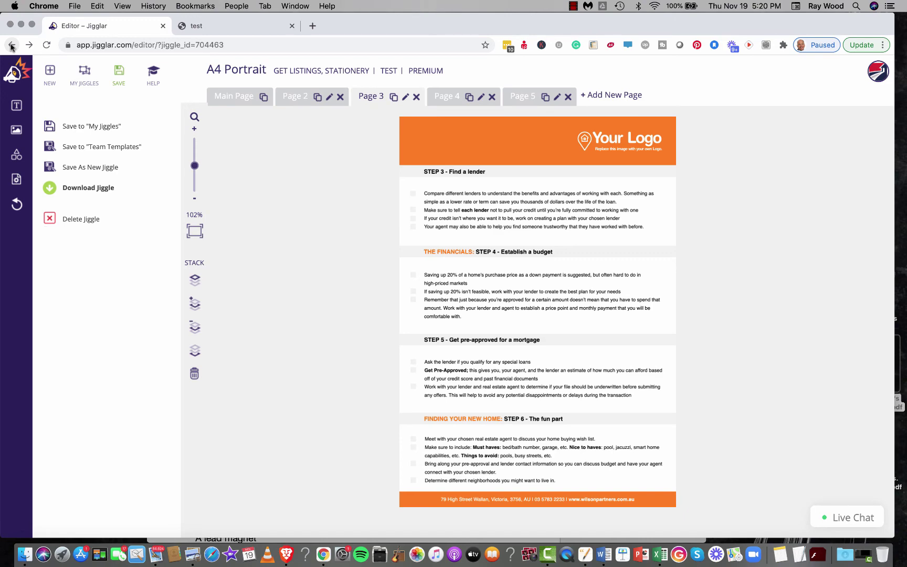
click(11, 46)
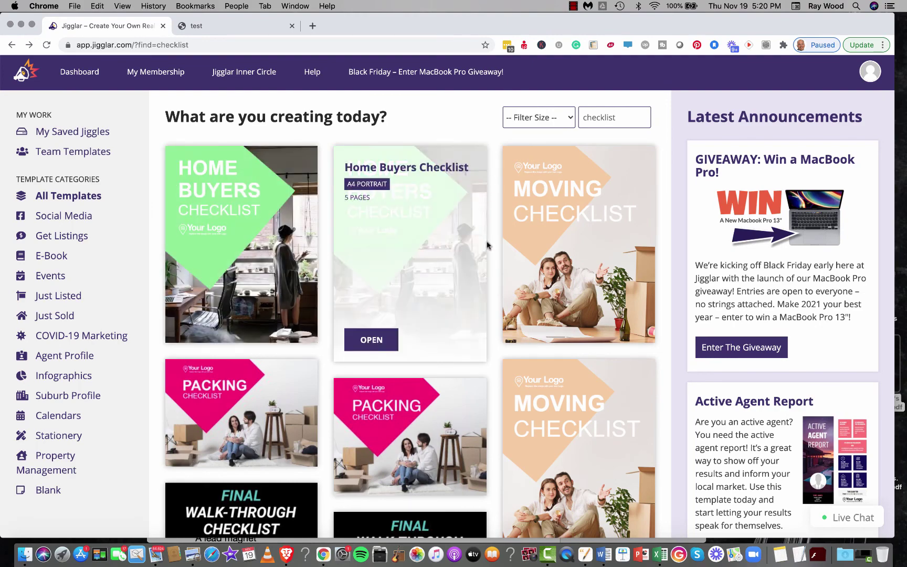
scroll(582, 242, down, 5)
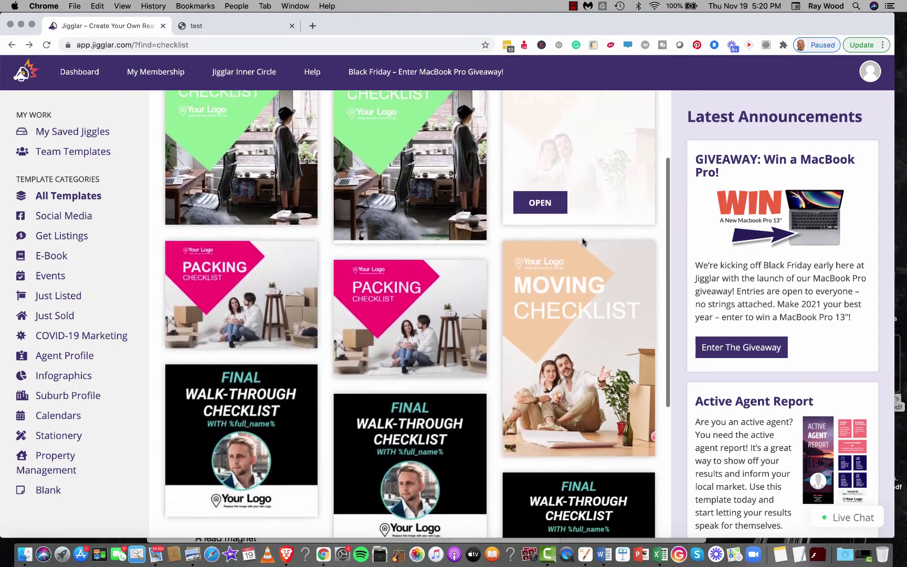
scroll(420, 315, up, 5)
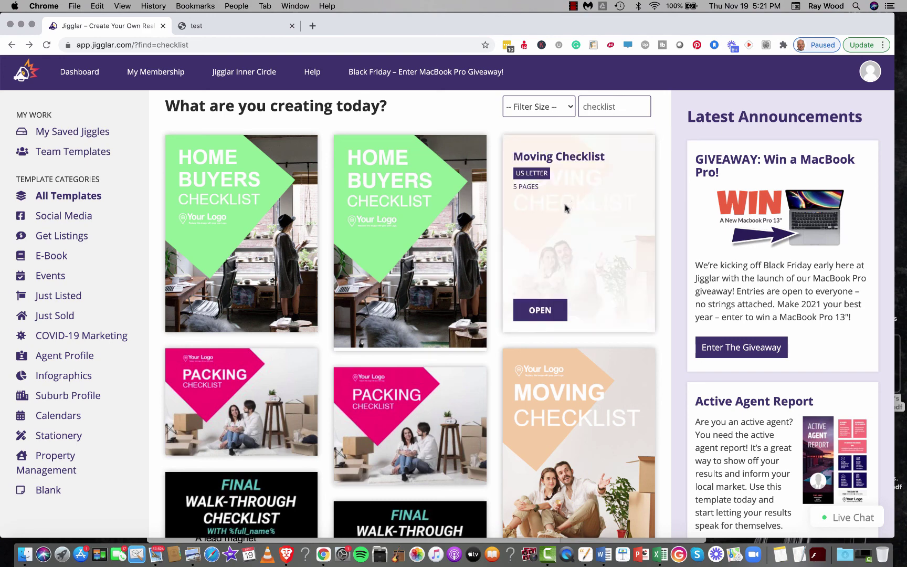
scroll(410, 401, down, 5)
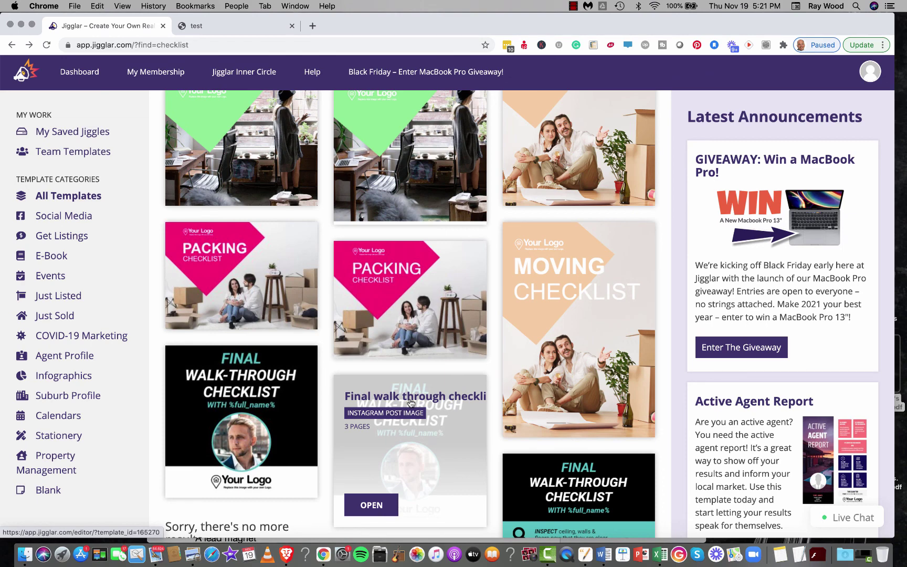
scroll(409, 299, up, 3)
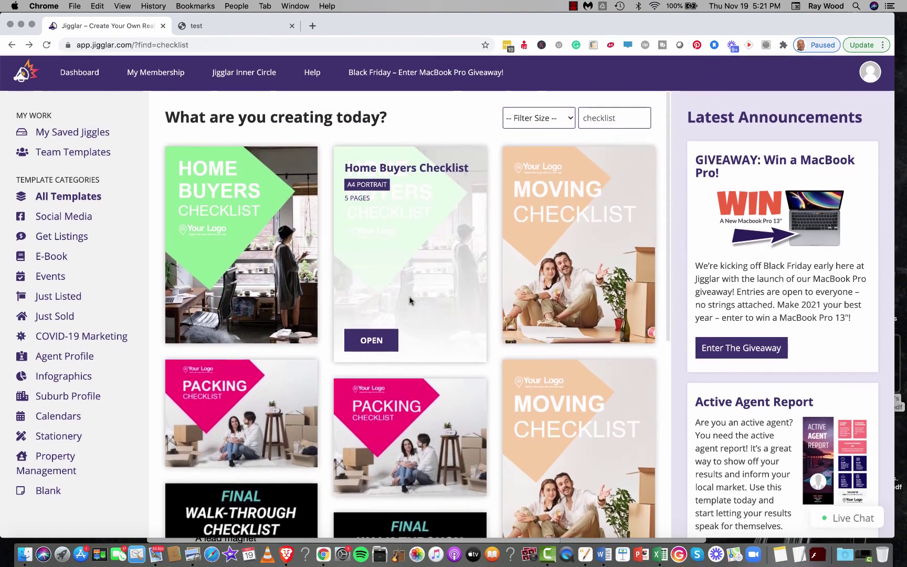